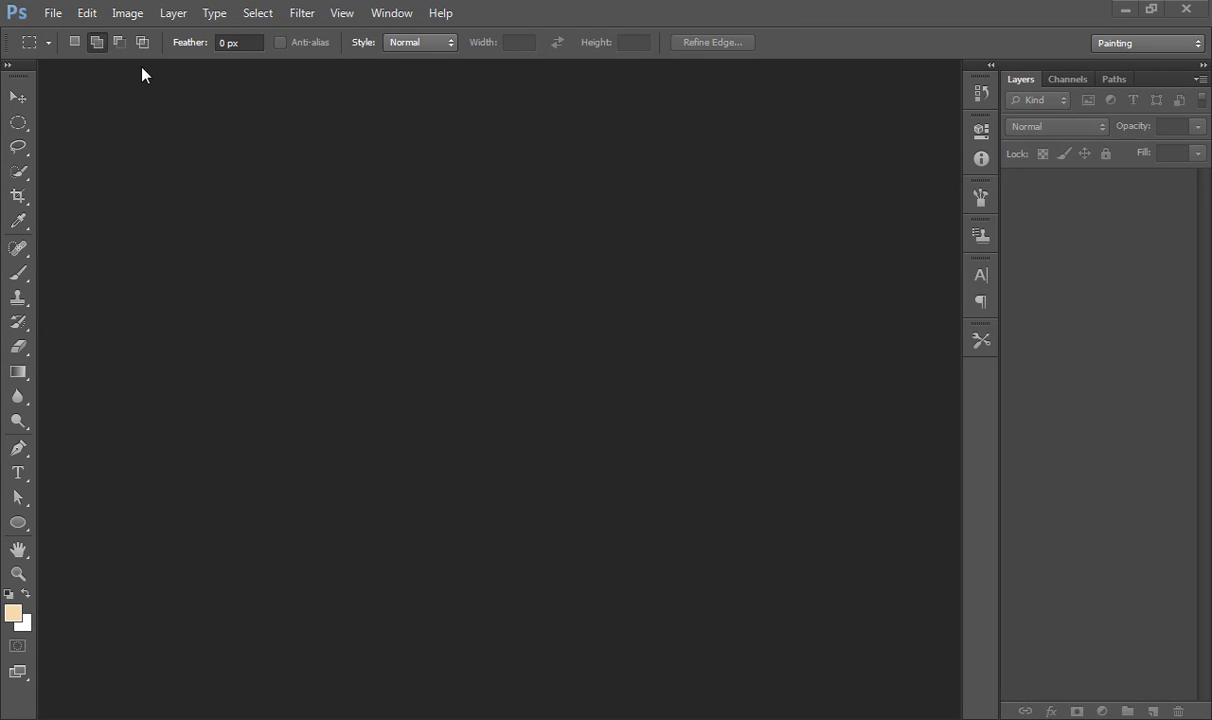
- Set up File > New for a 1000 x 1000 px, 100 ppi document on white
left_click(55, 13)
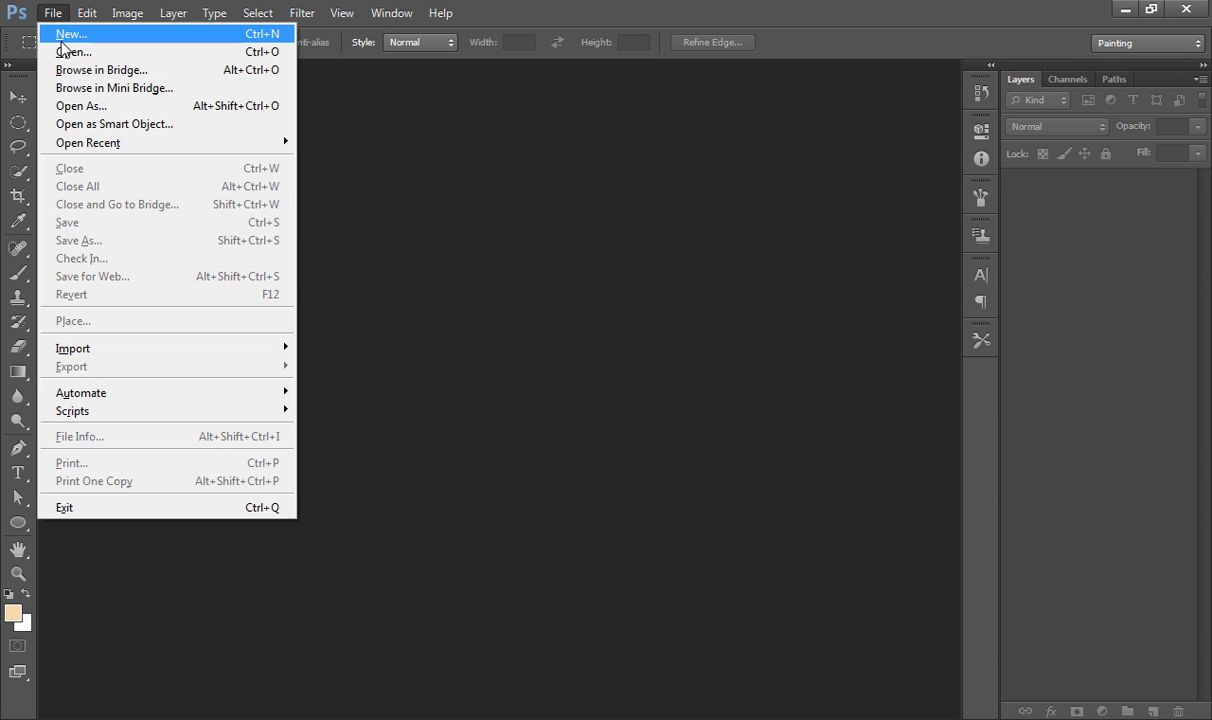
left_click(58, 33)
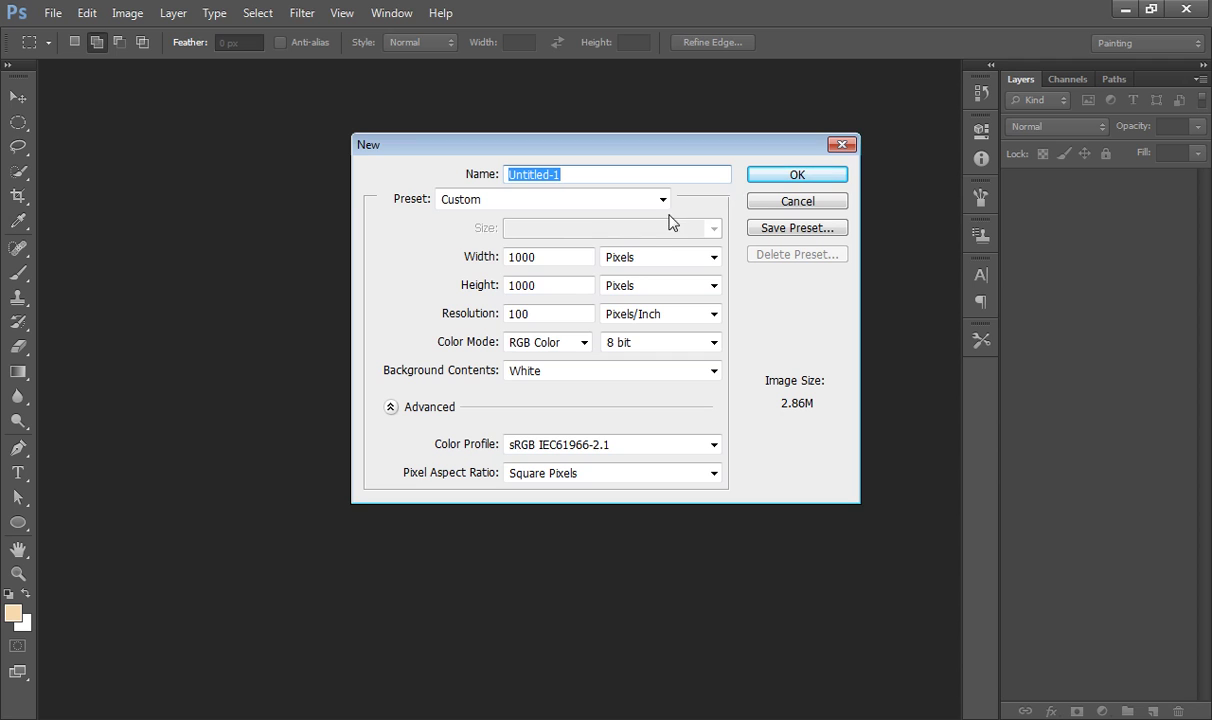
left_click(582, 257)
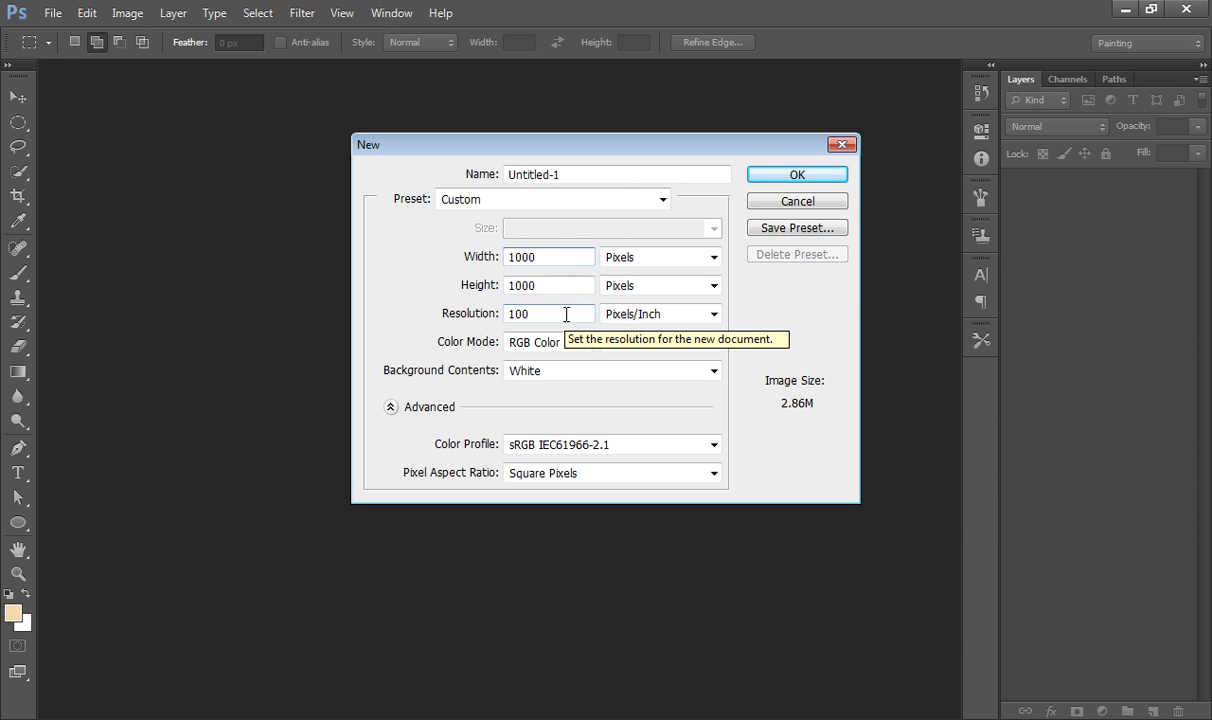
- Create the white document, fit it on screen, and reset colours to black and white
left_click(797, 175)
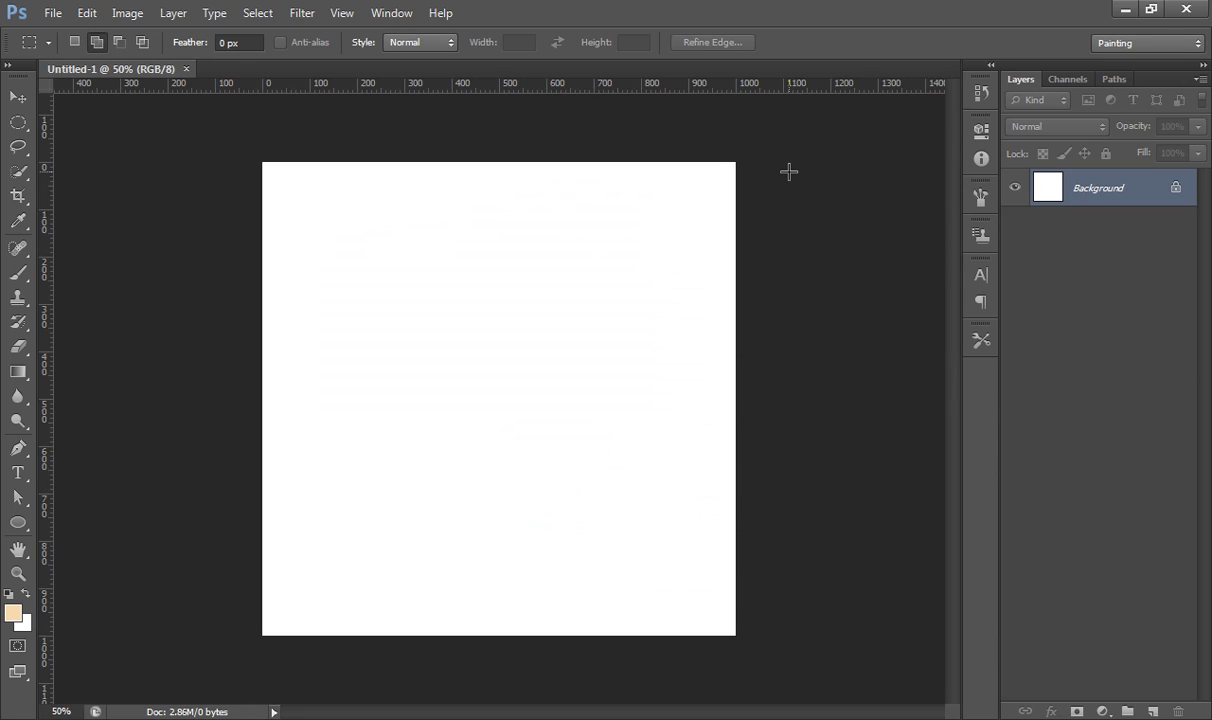
key("ctrl+0")
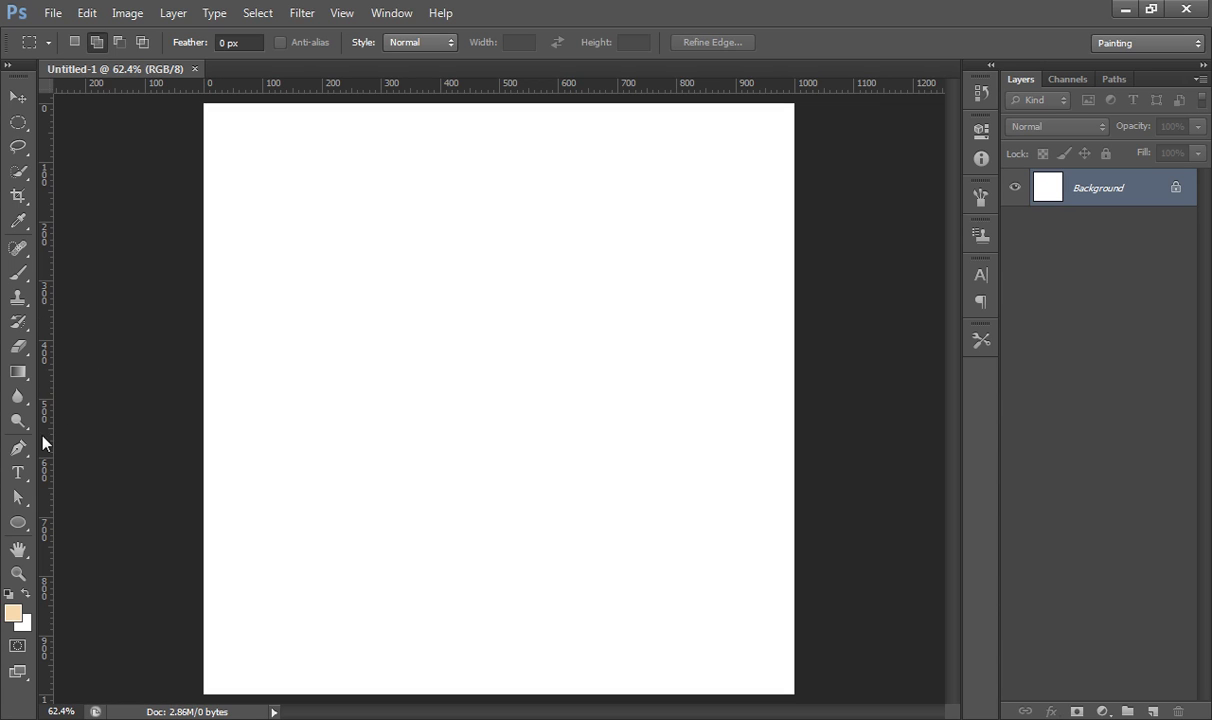
left_click(22, 474)
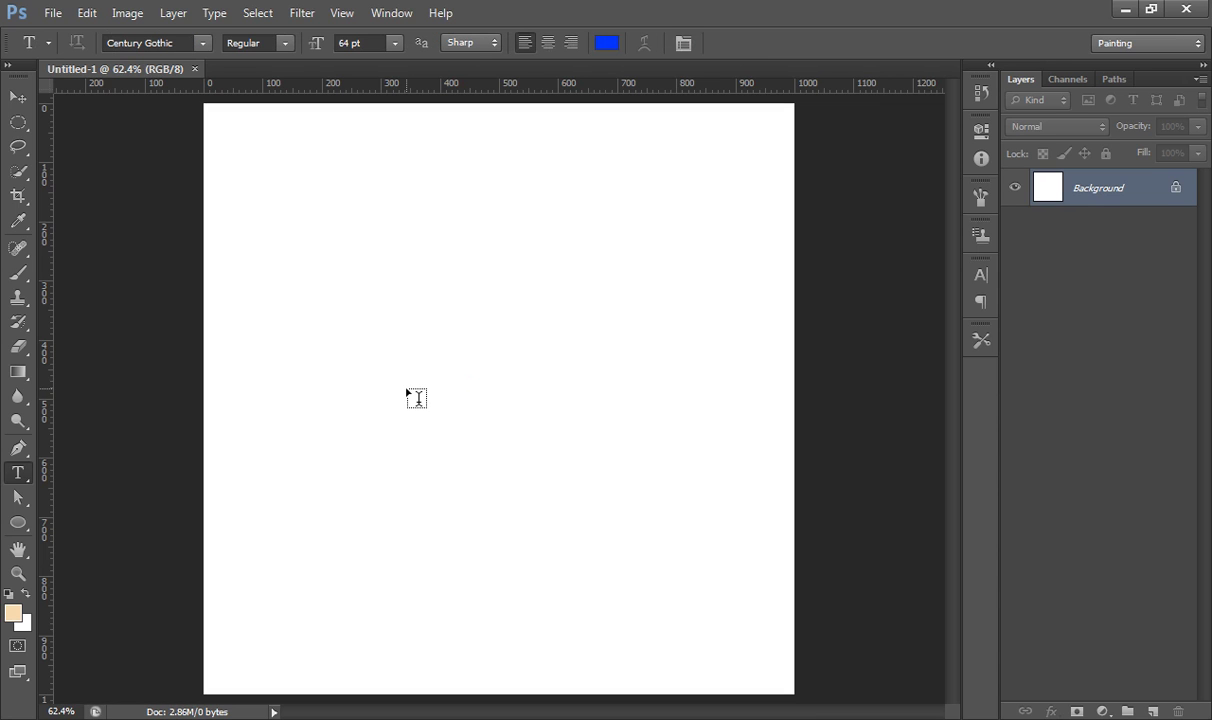
key("x")
key("d")
key("x")
key("x")
key("u")
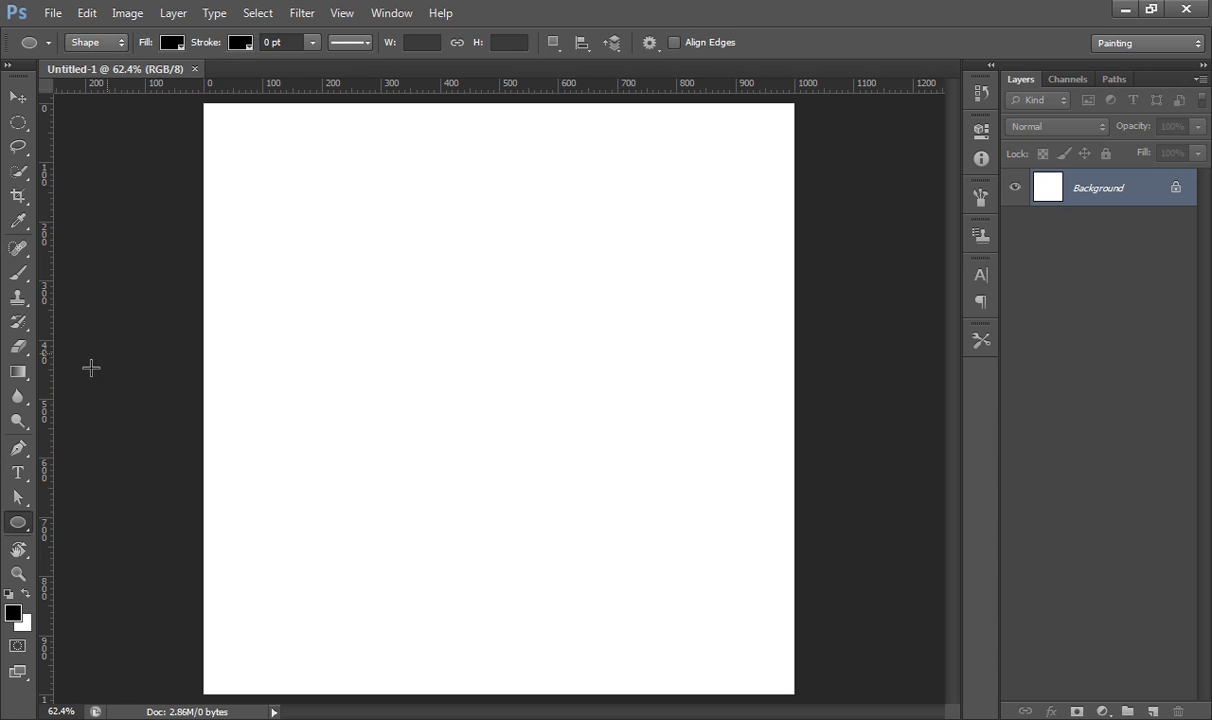
- Type the black text 'arun' left of the canvas centre and commit it
left_click(18, 474)
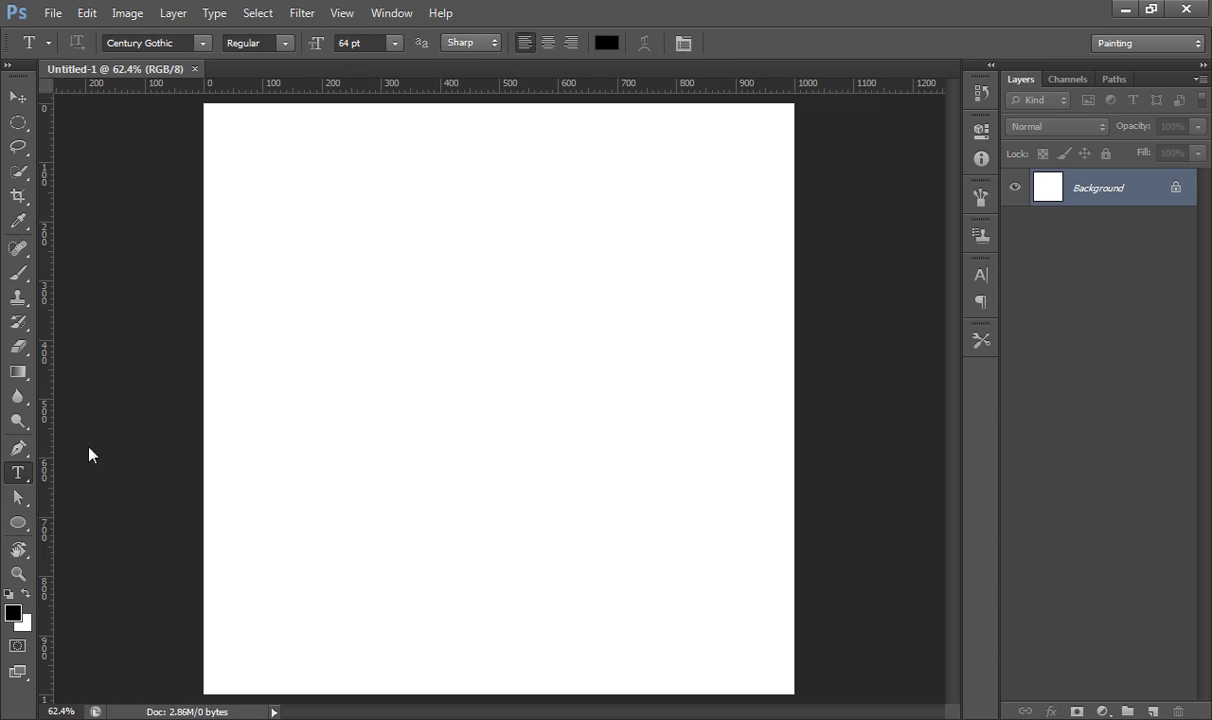
left_click(347, 397)
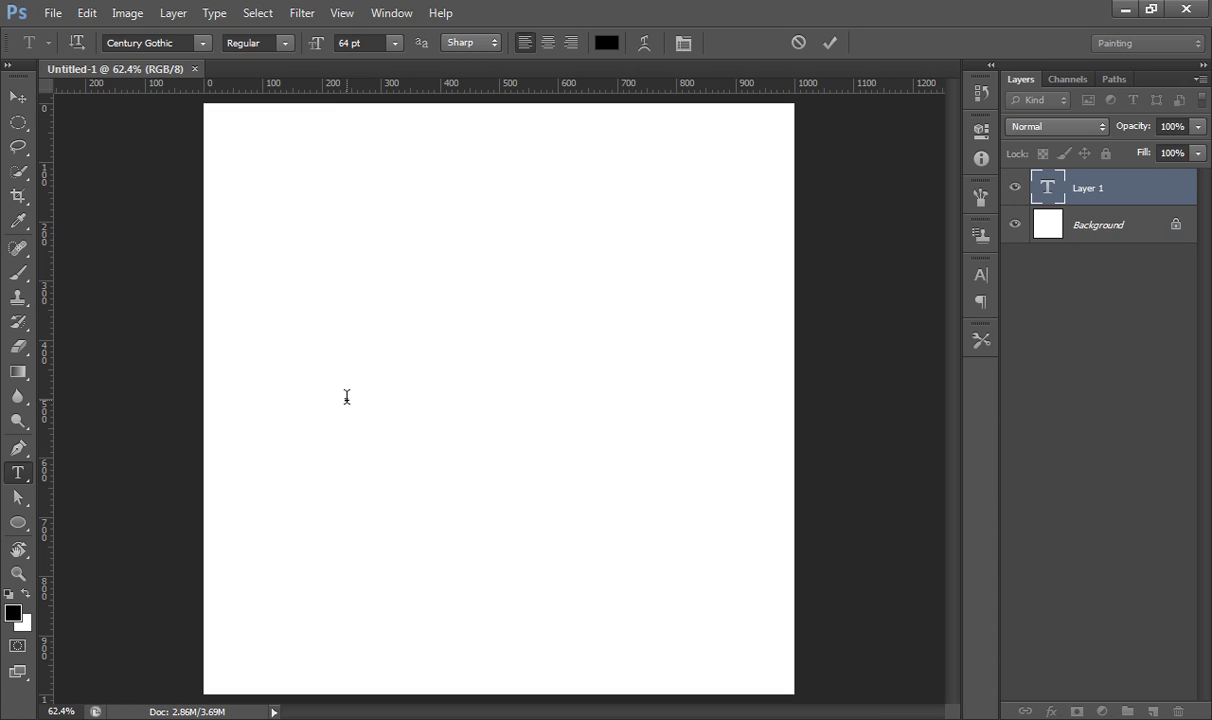
type("a r u ")
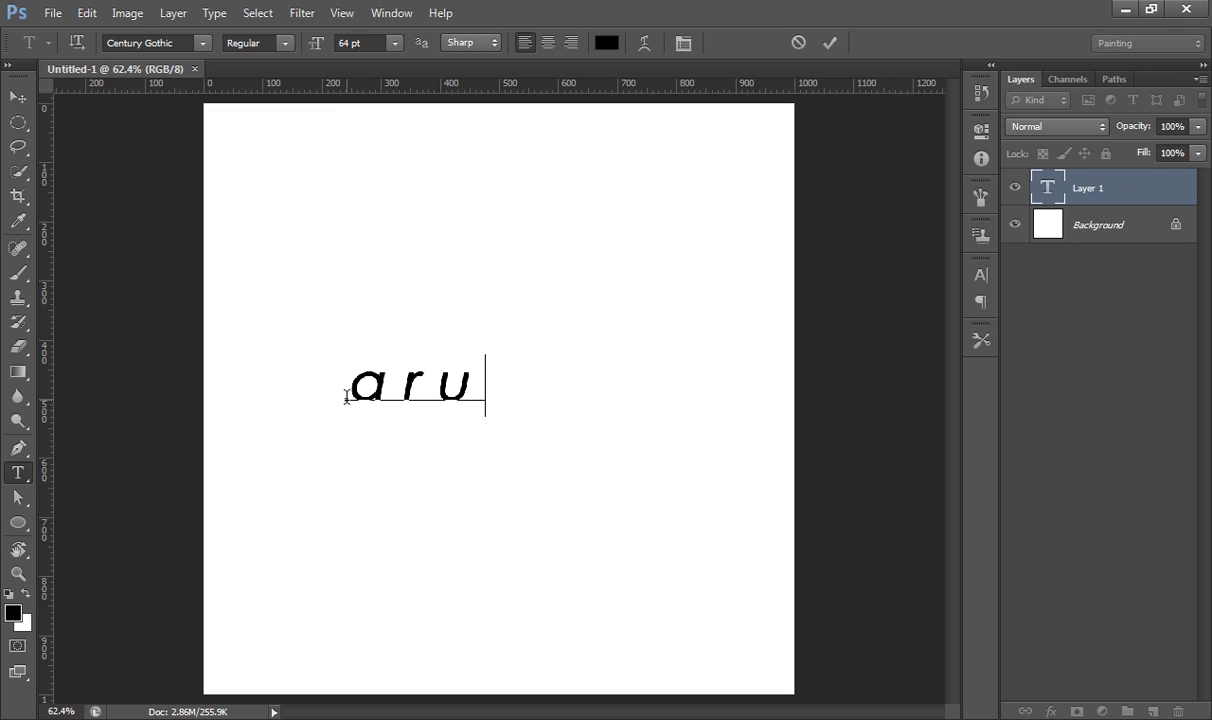
type("n")
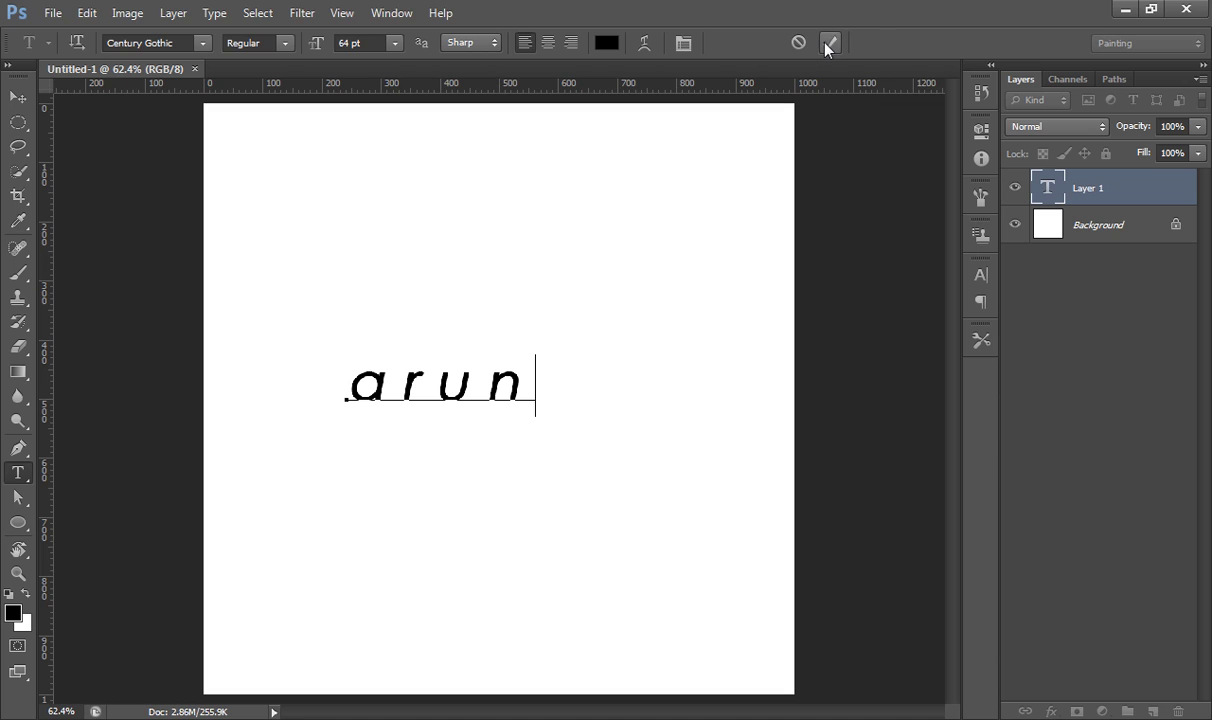
left_click(827, 44)
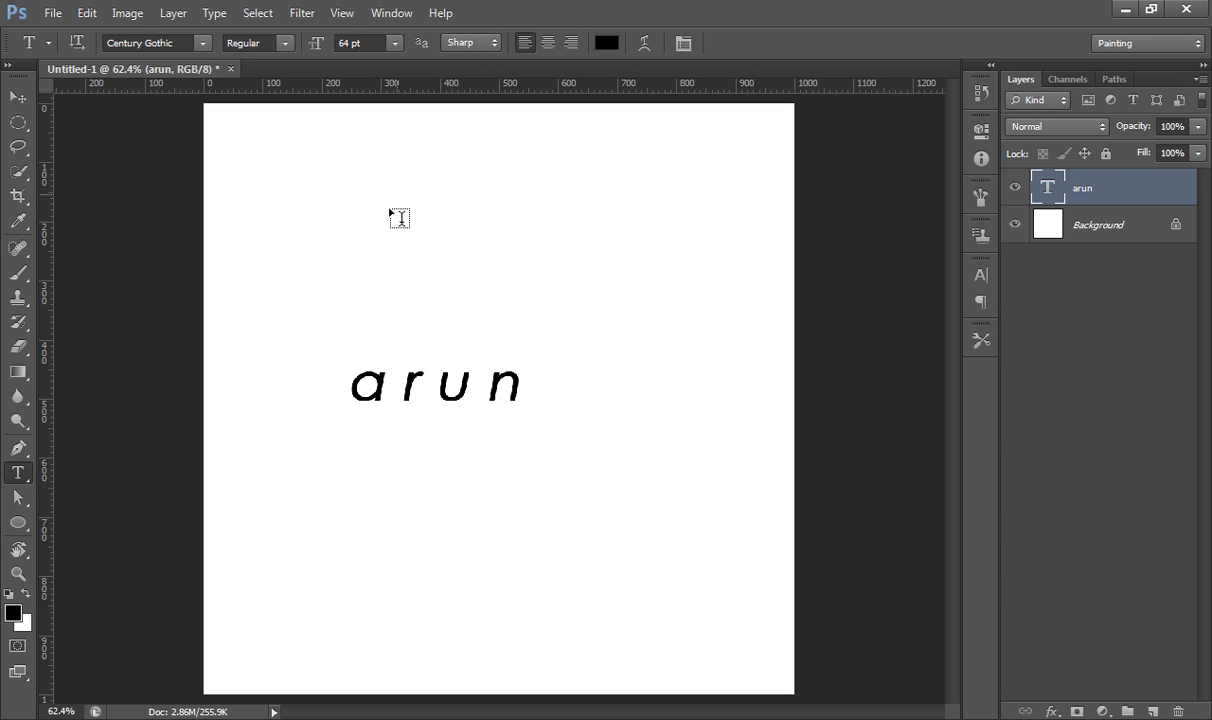
left_click(19, 523)
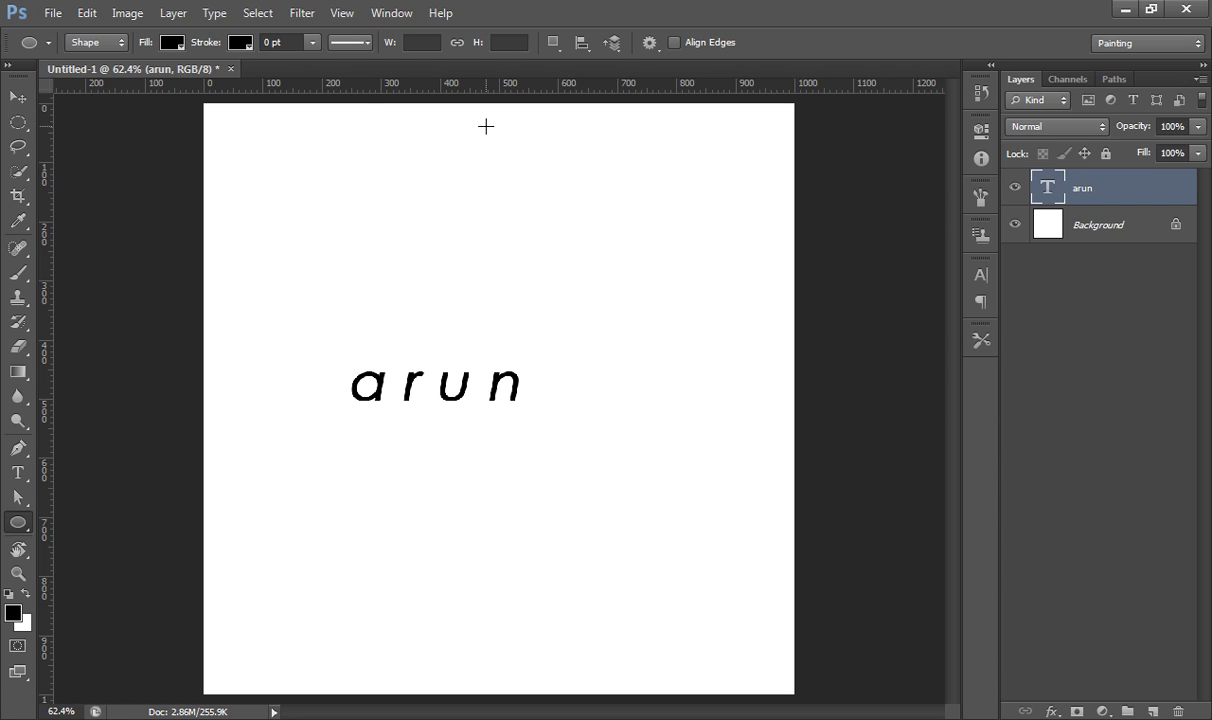
right_click(19, 522)
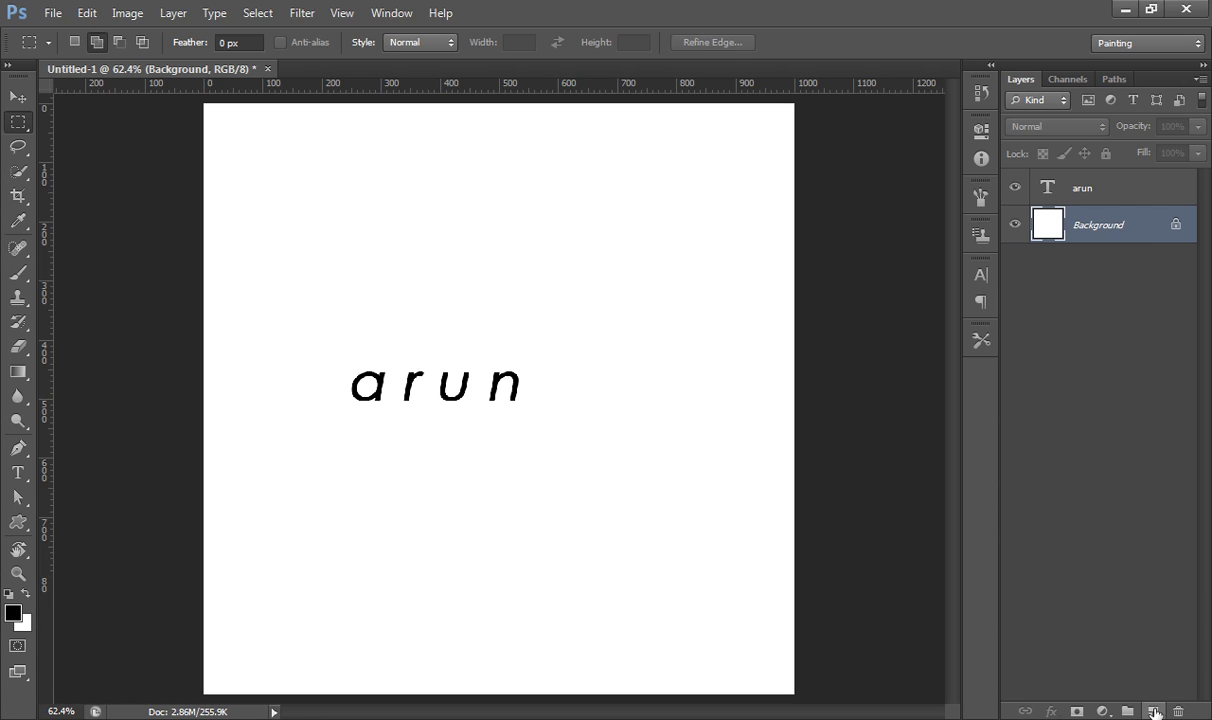
- Add empty Layer 1, then align 'arun' to the Background's vertical and horizontal centres
left_click(1153, 711)
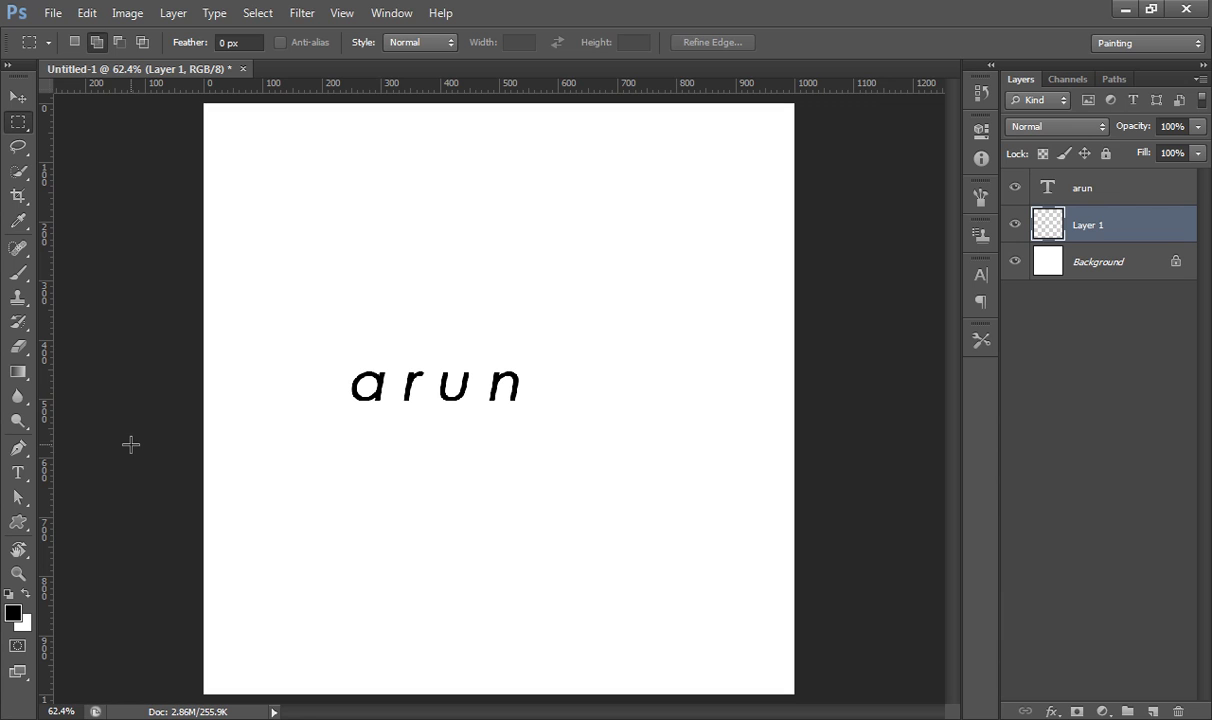
left_click(1062, 188)
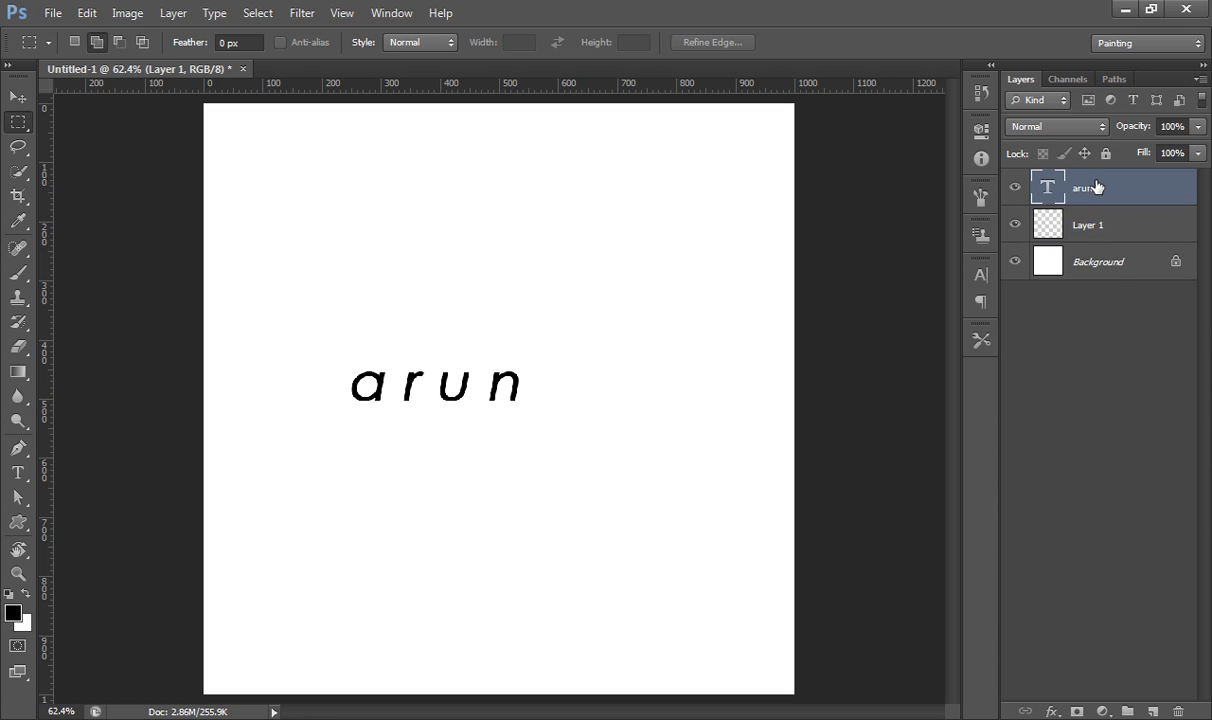
left_click(1108, 270, "ctrl")
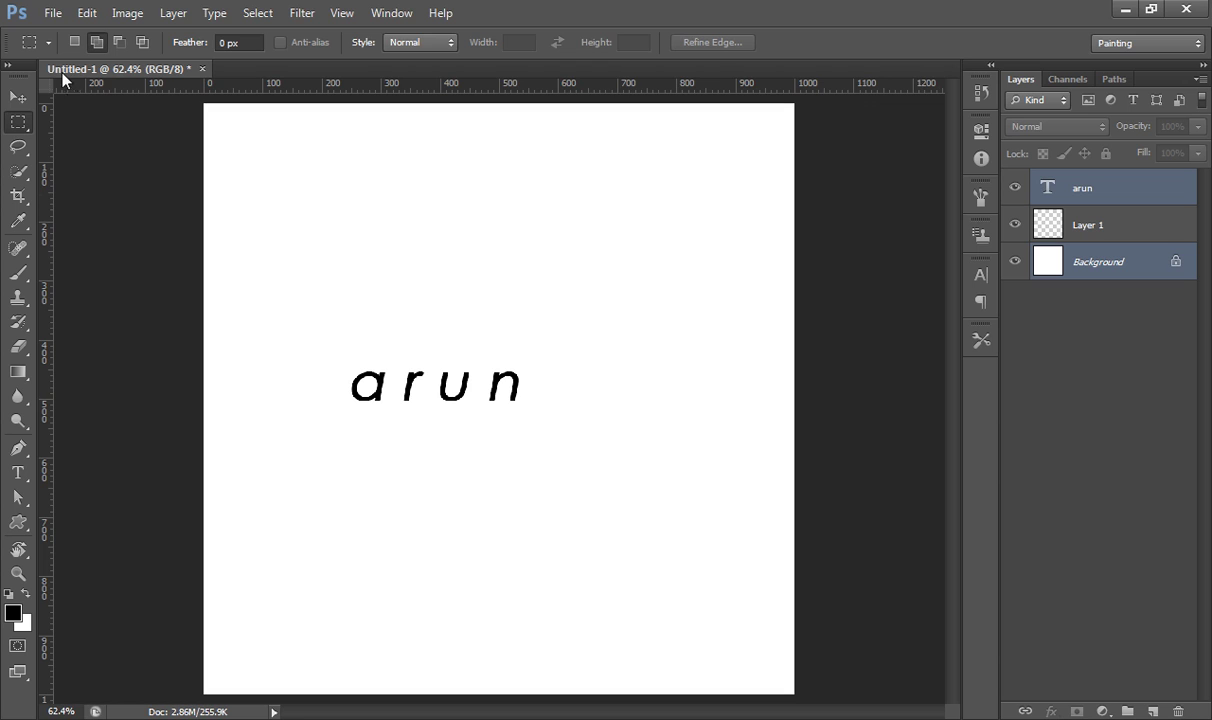
left_click(25, 97)
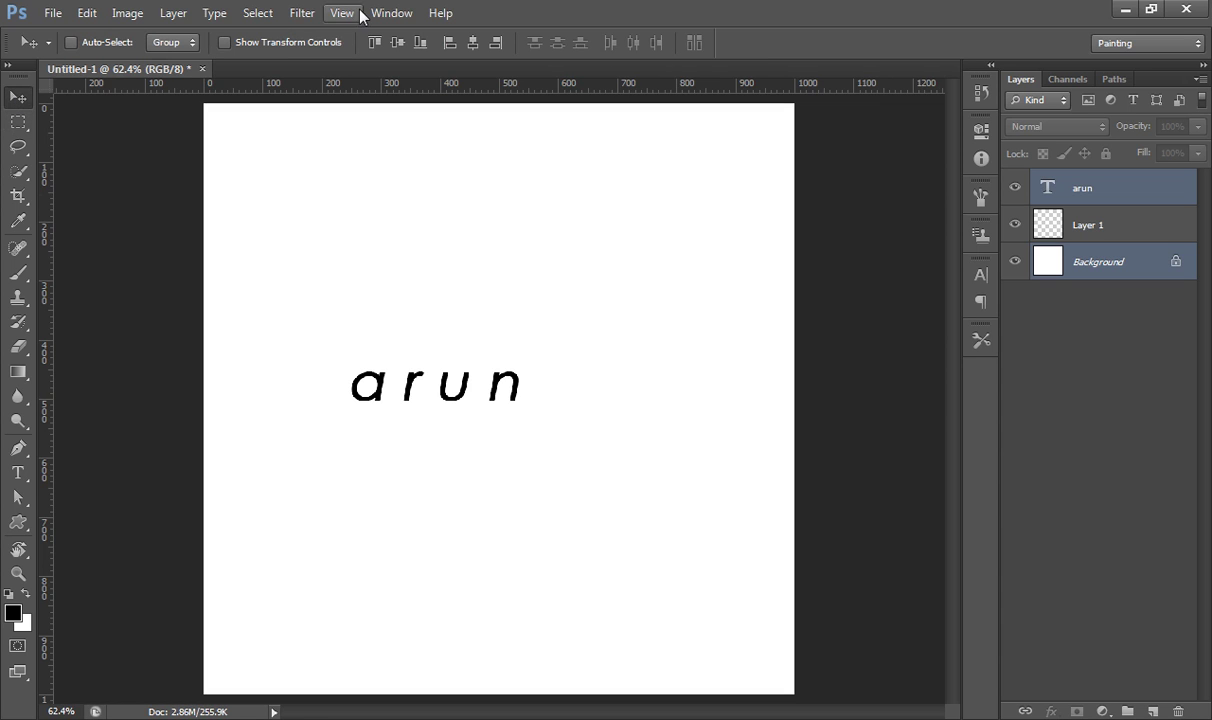
left_click(397, 42)
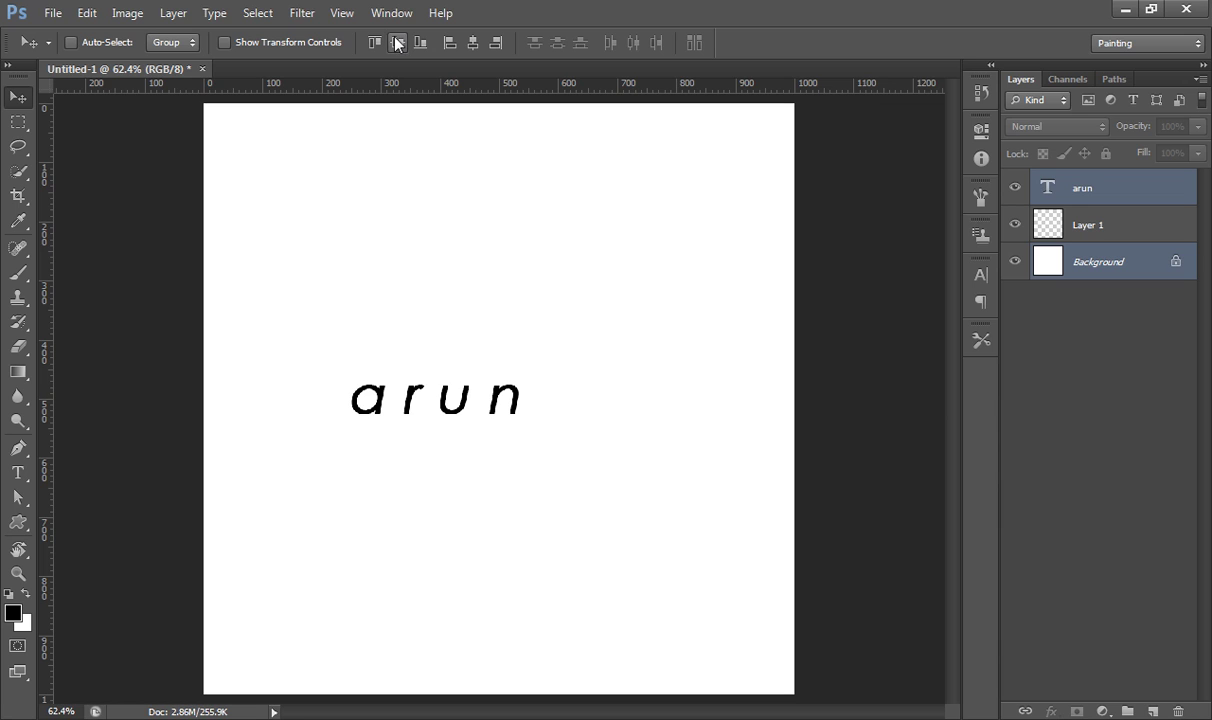
left_click(466, 41)
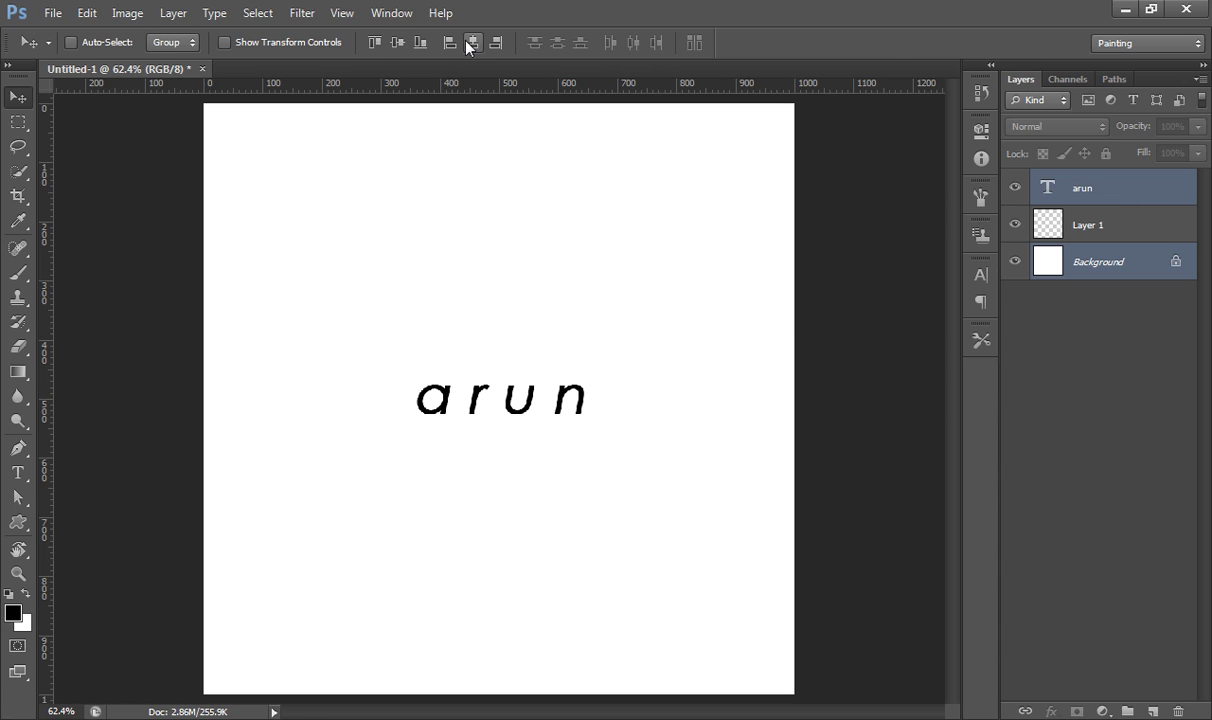
left_click(1100, 472)
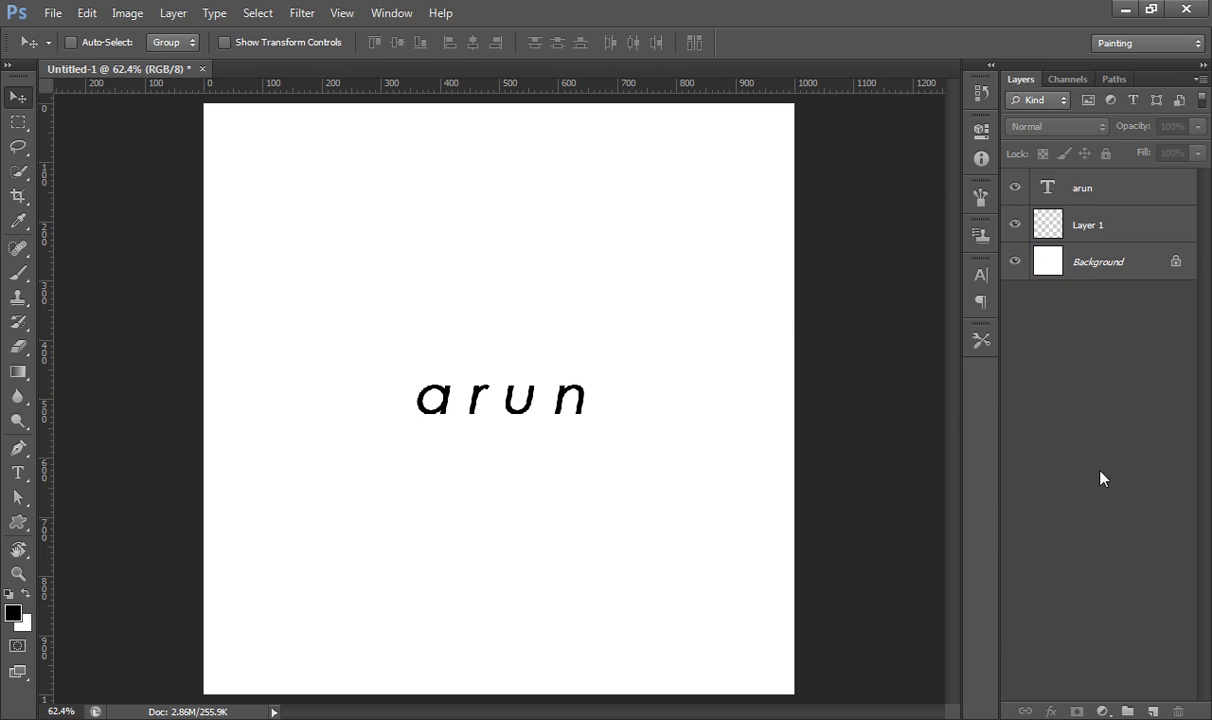
- Draw a diagonal hatched-lines custom shape spanning the 'arun' text
left_click(20, 522)
left_click(135, 608)
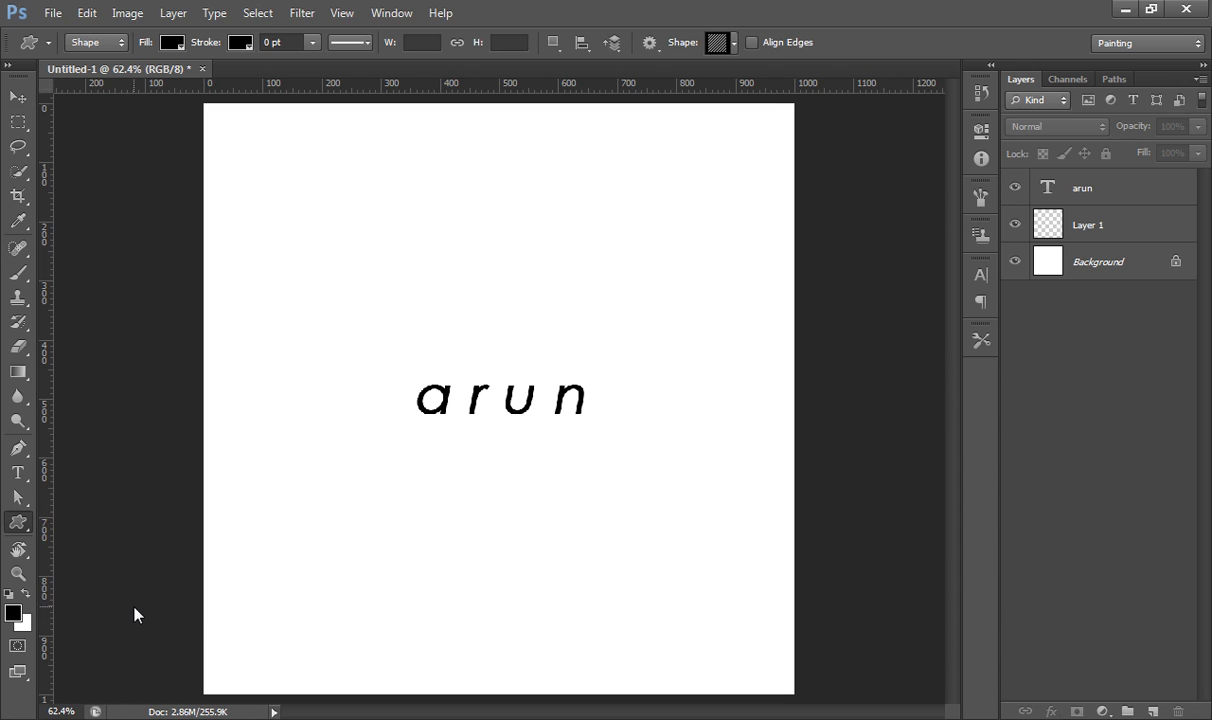
left_click(734, 43)
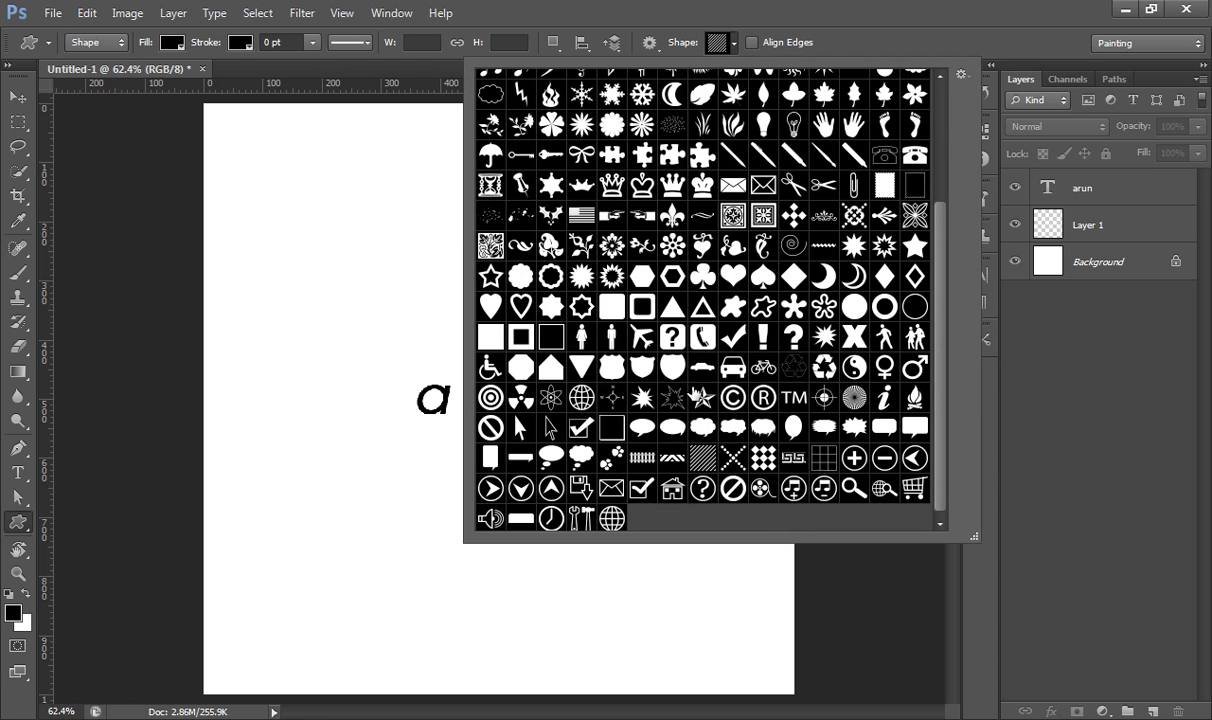
left_click(700, 459)
left_click(893, 45)
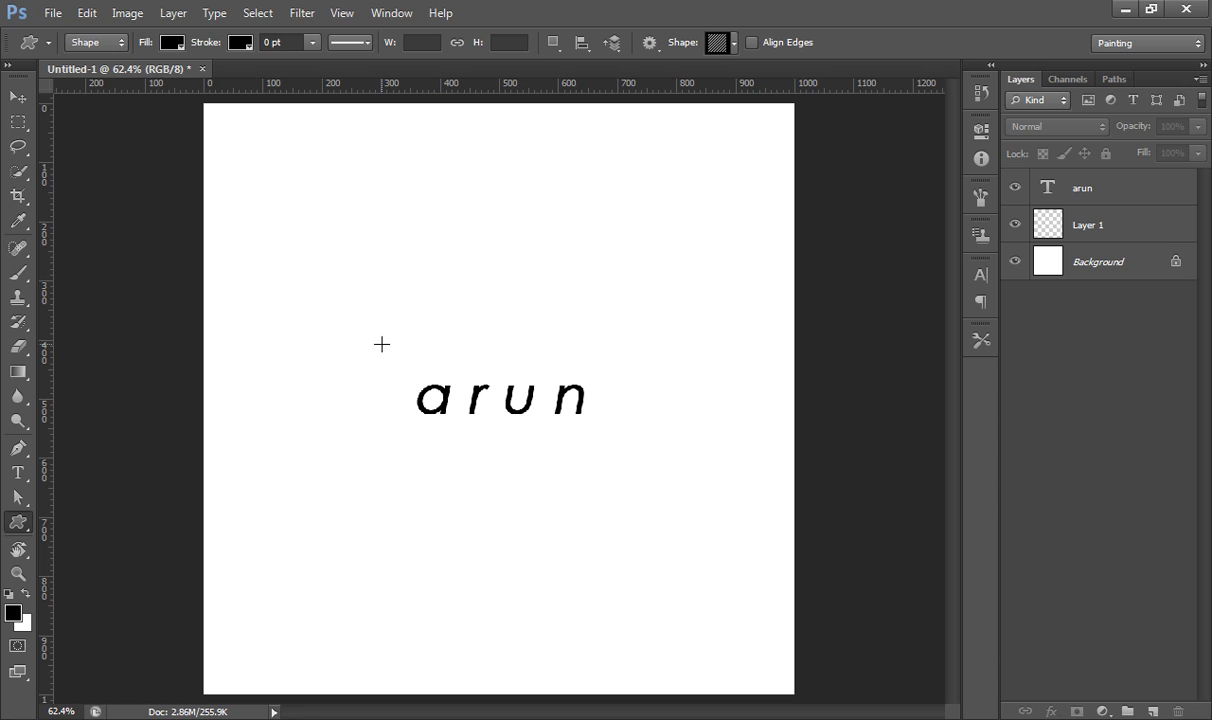
mouse_move(356, 330)
left_mouse_down()
mouse_move(595, 471)
mouse_move(622, 474)
left_mouse_up()
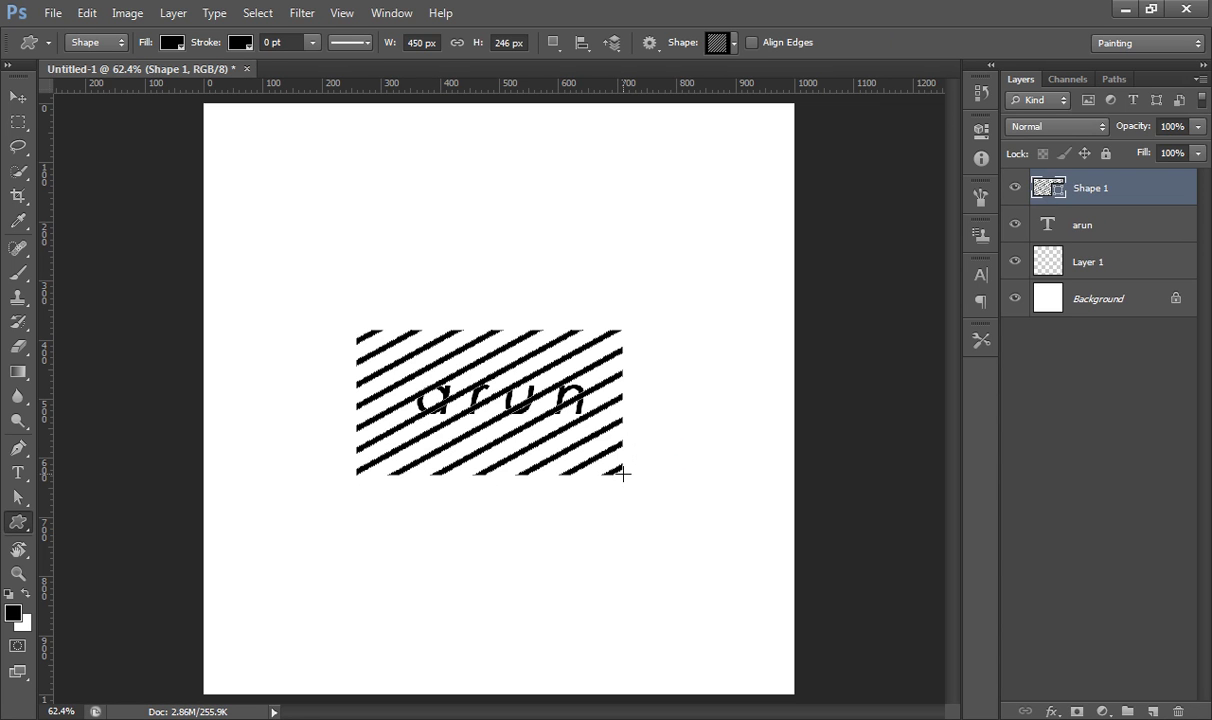
left_click(1076, 408)
left_click(1130, 190)
- Move Shape 1 below Layer 1 and rasterize it into a pixel layer
left_click_drag(1130, 190, 1124, 275)
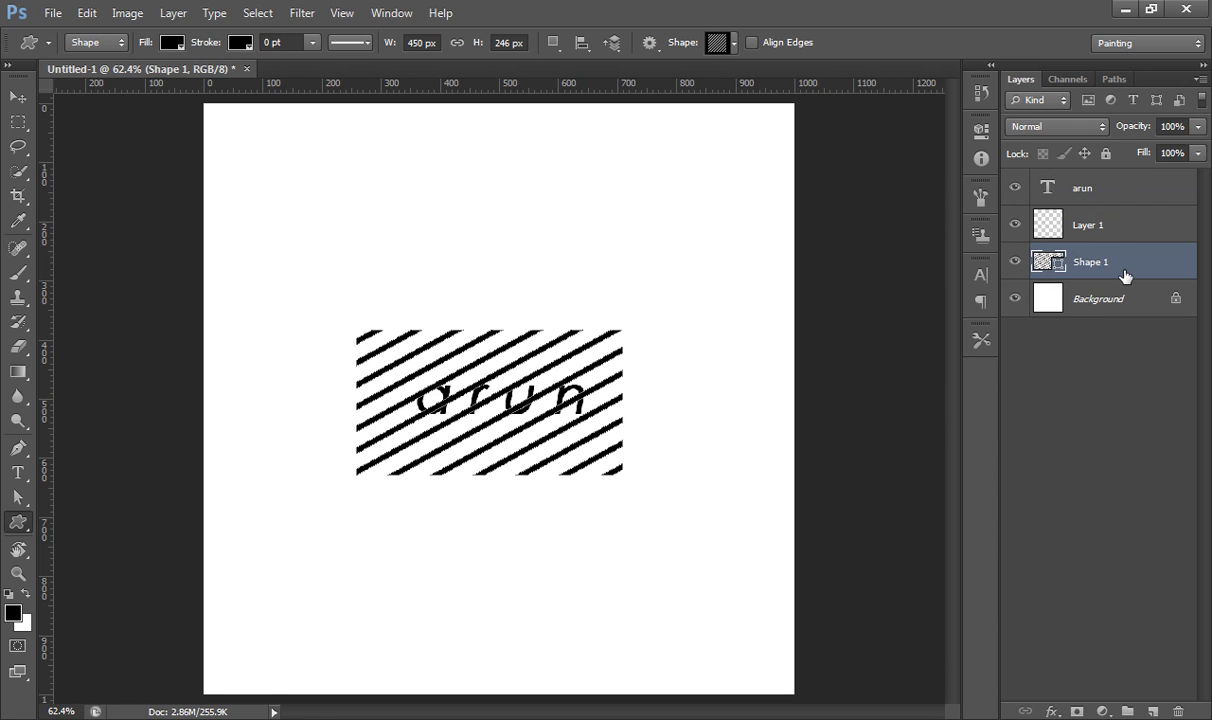
right_click(1122, 268)
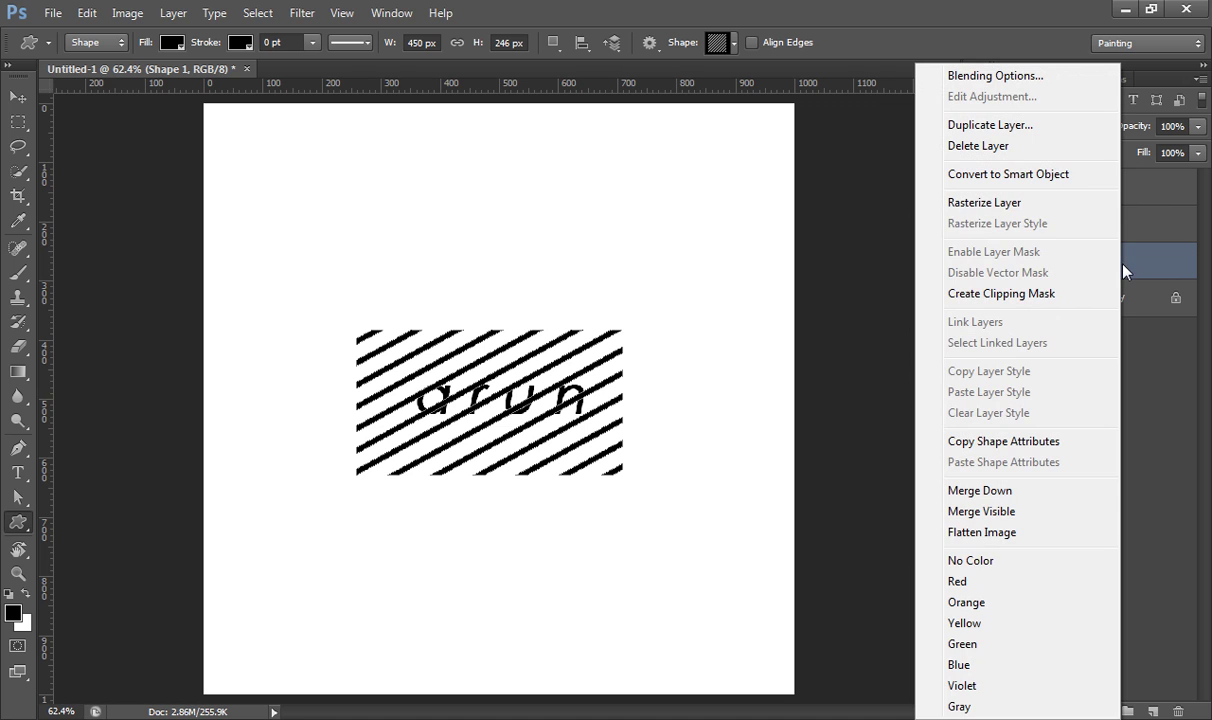
left_click(1026, 205)
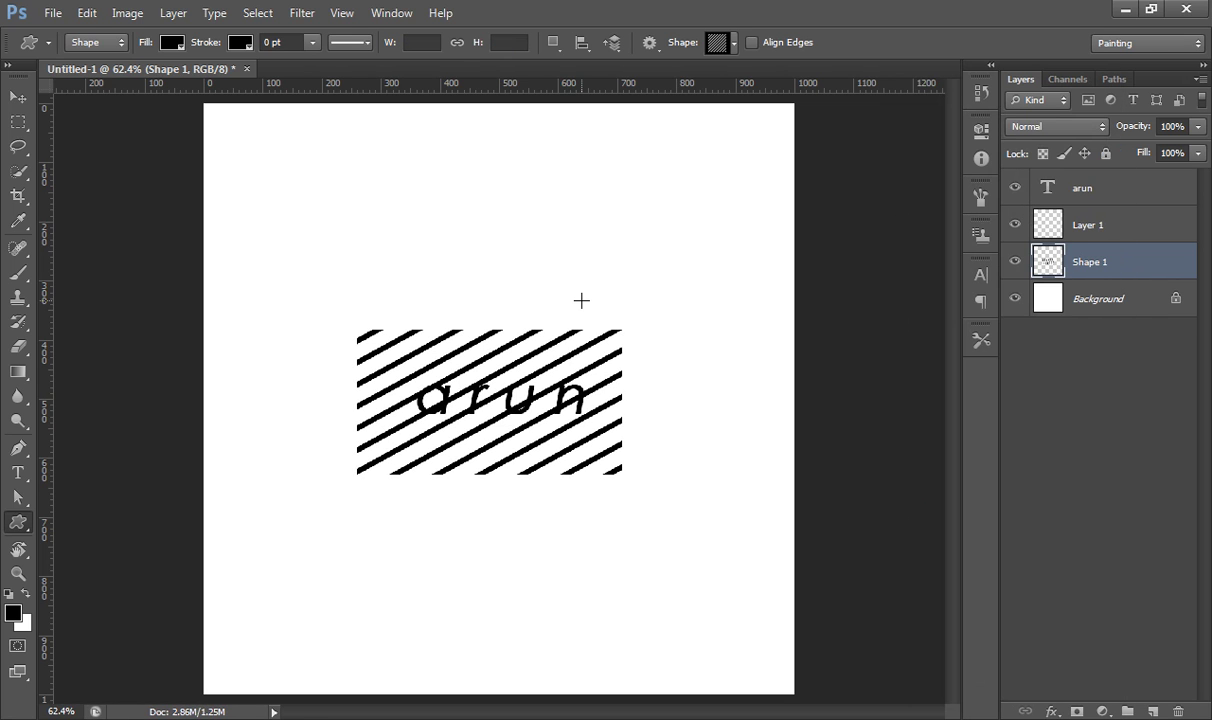
- Delete the stripes inside a rectangular selection around 'arun', then deselect
left_click(19, 123)
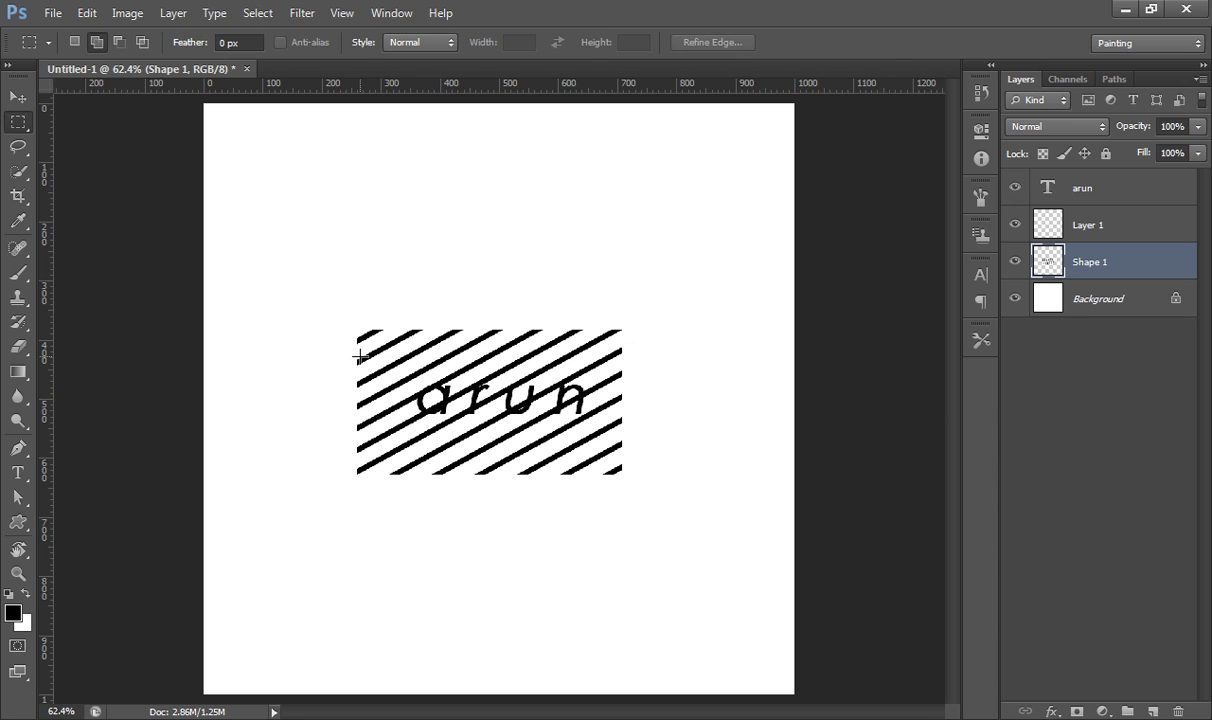
mouse_move(405, 372)
left_mouse_down()
mouse_move(503, 421)
mouse_move(589, 433)
left_mouse_up()
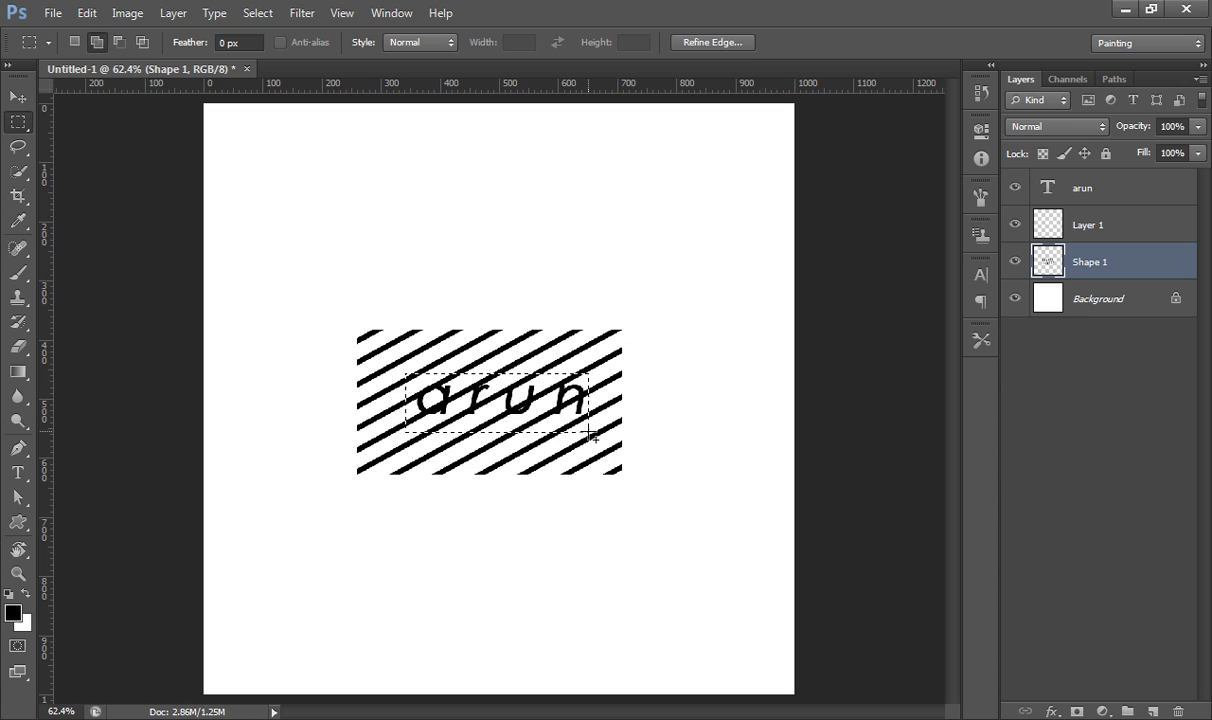
key("Delete")
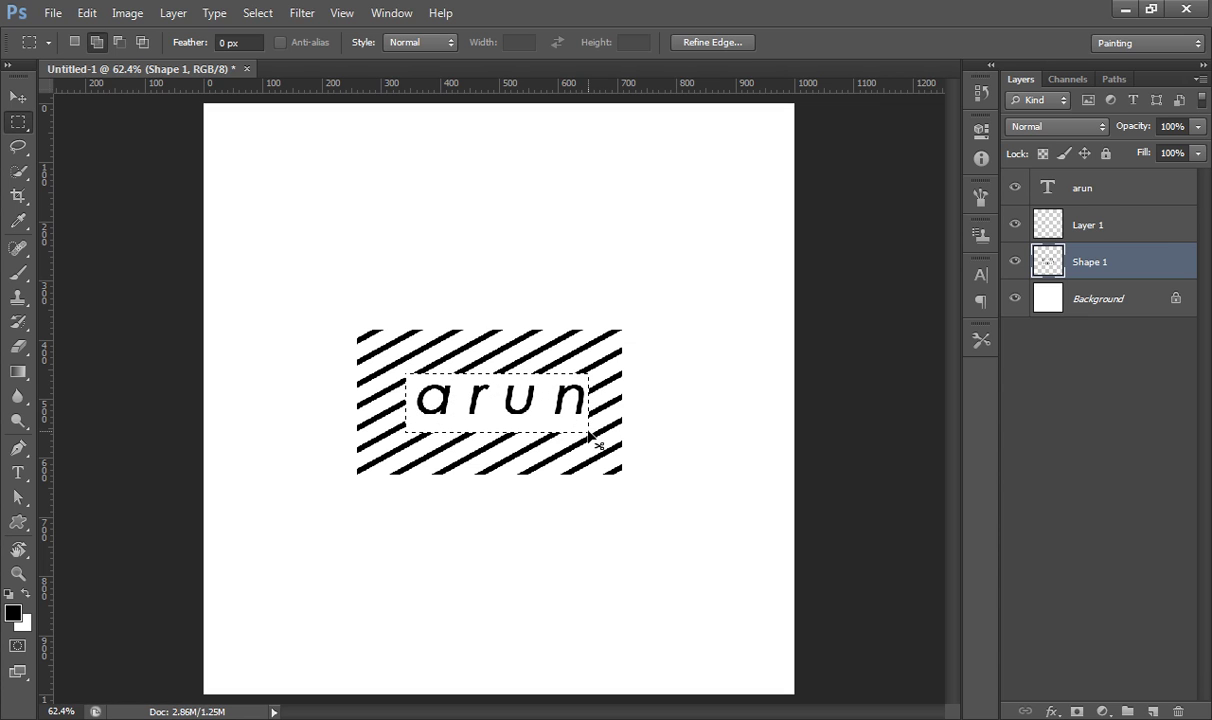
key("ctrl+d")
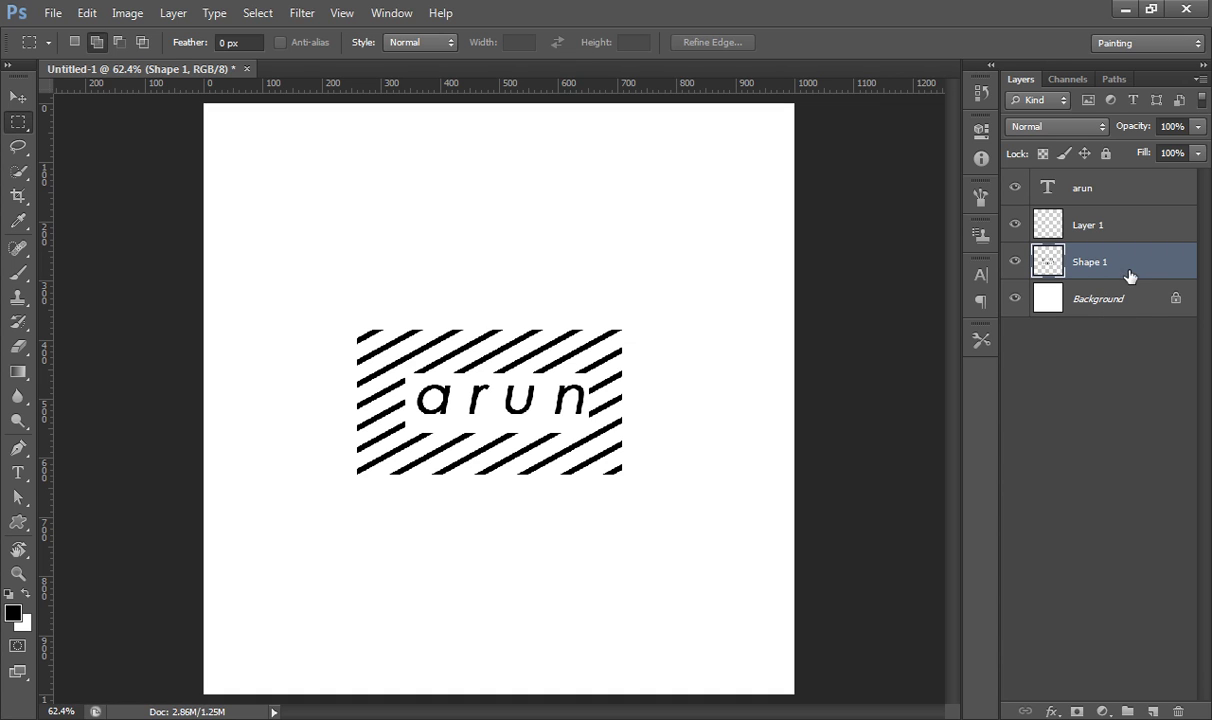
- Merge Shape 1, Layer 1 and the arun text layer into a single layer
left_click(1104, 225, "shift")
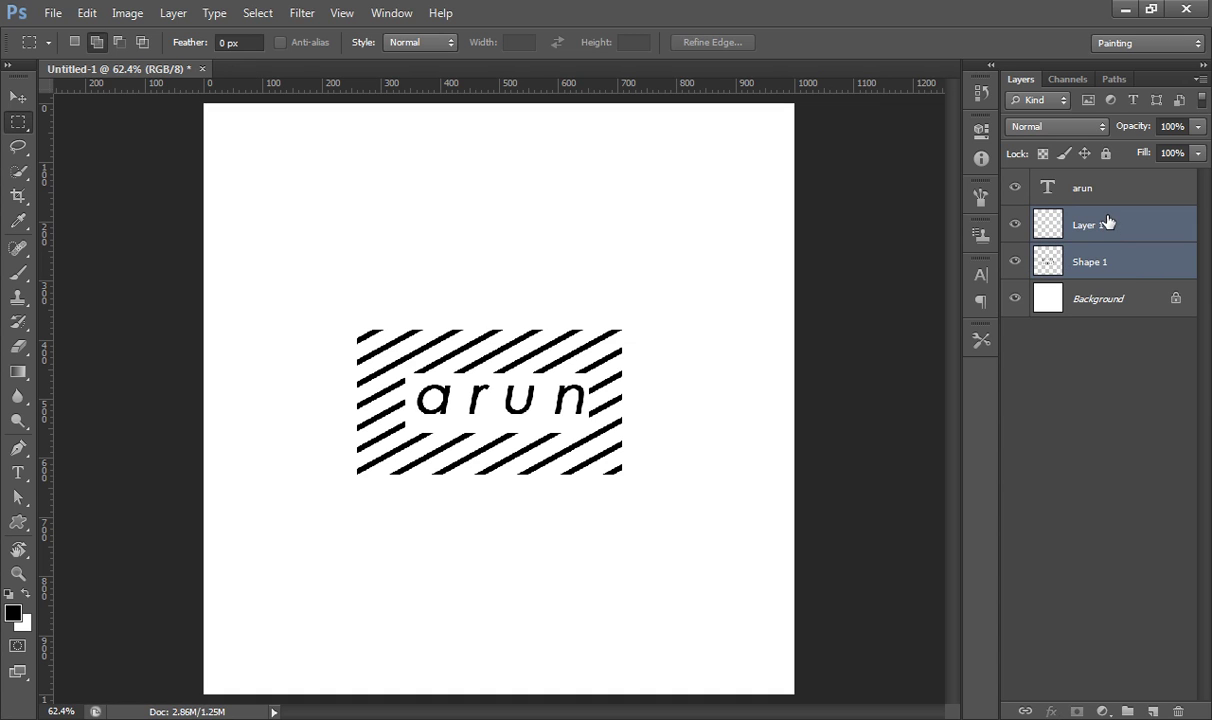
left_click(1104, 190, "shift")
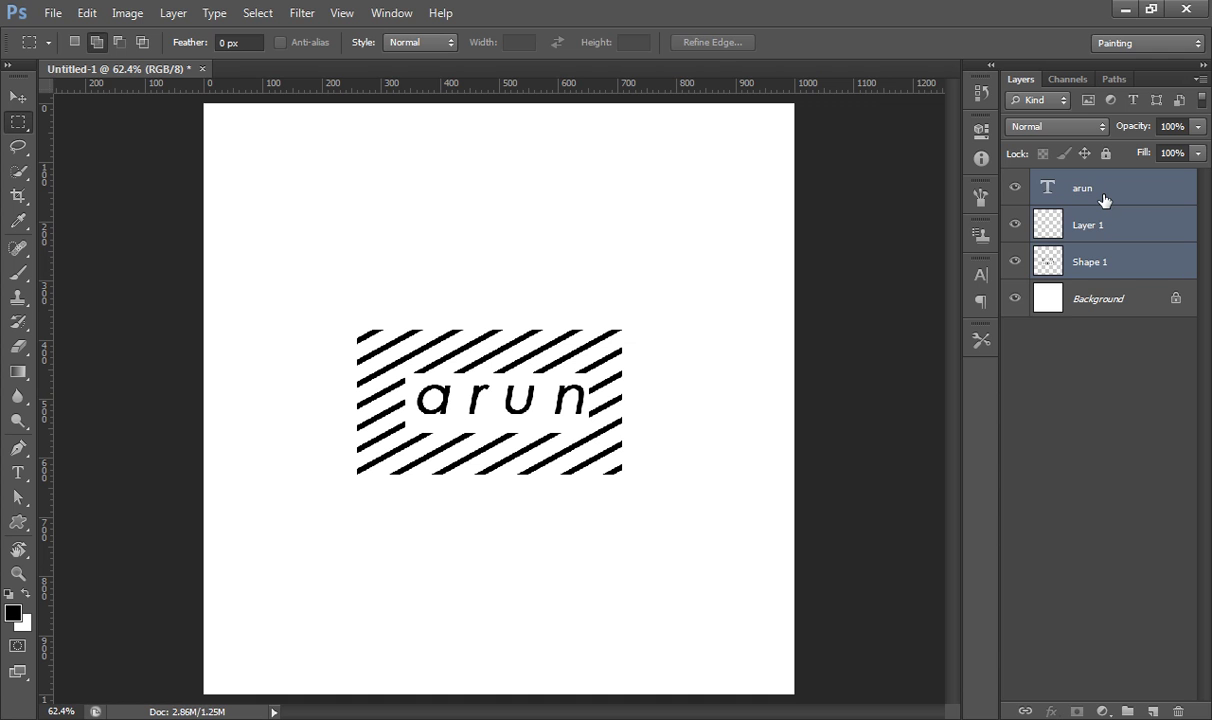
key("ctrl+e")
left_click(1101, 276)
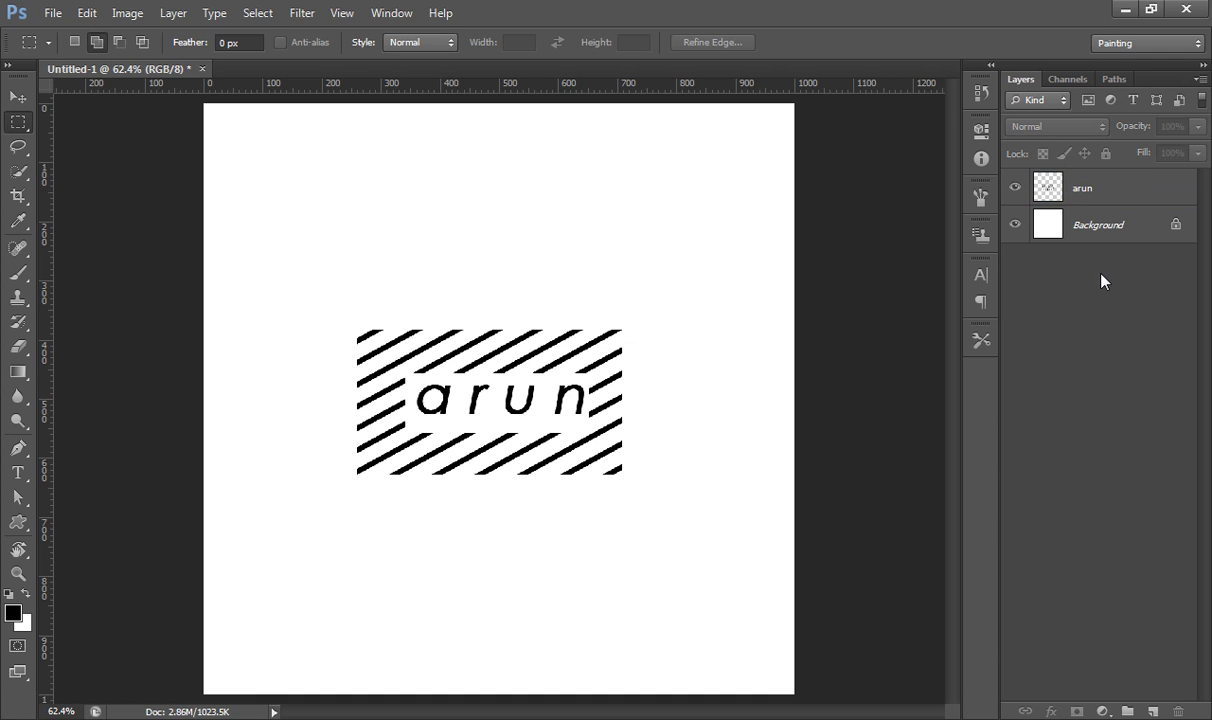
- Toggle the Background off and on to preview the merged artwork on transparency
left_click(1016, 225)
left_click(1016, 225)
left_click(1101, 193)
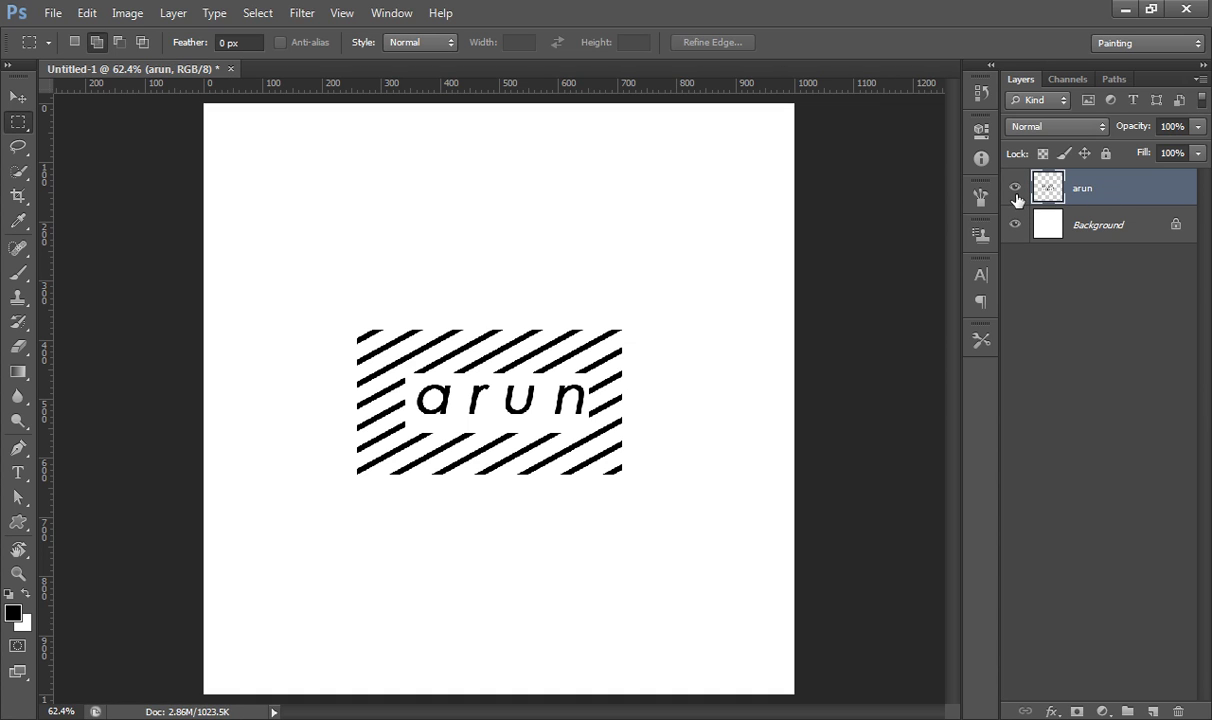
left_click(1016, 222)
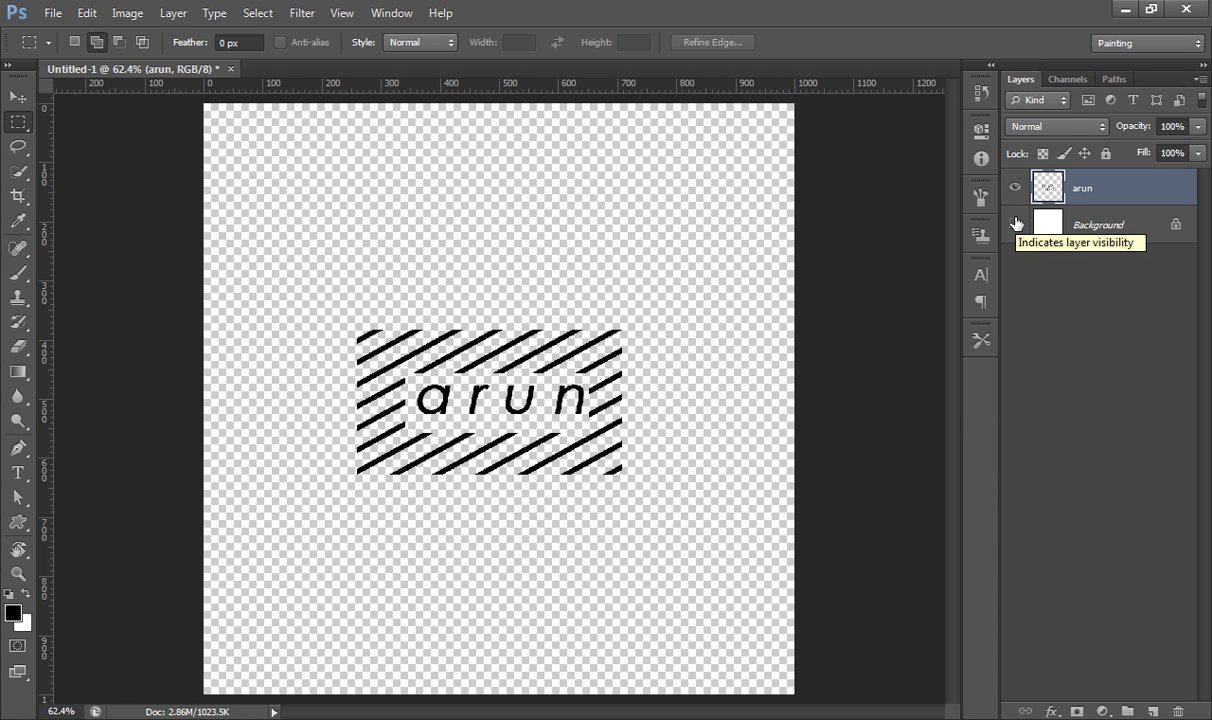
left_click(1016, 222)
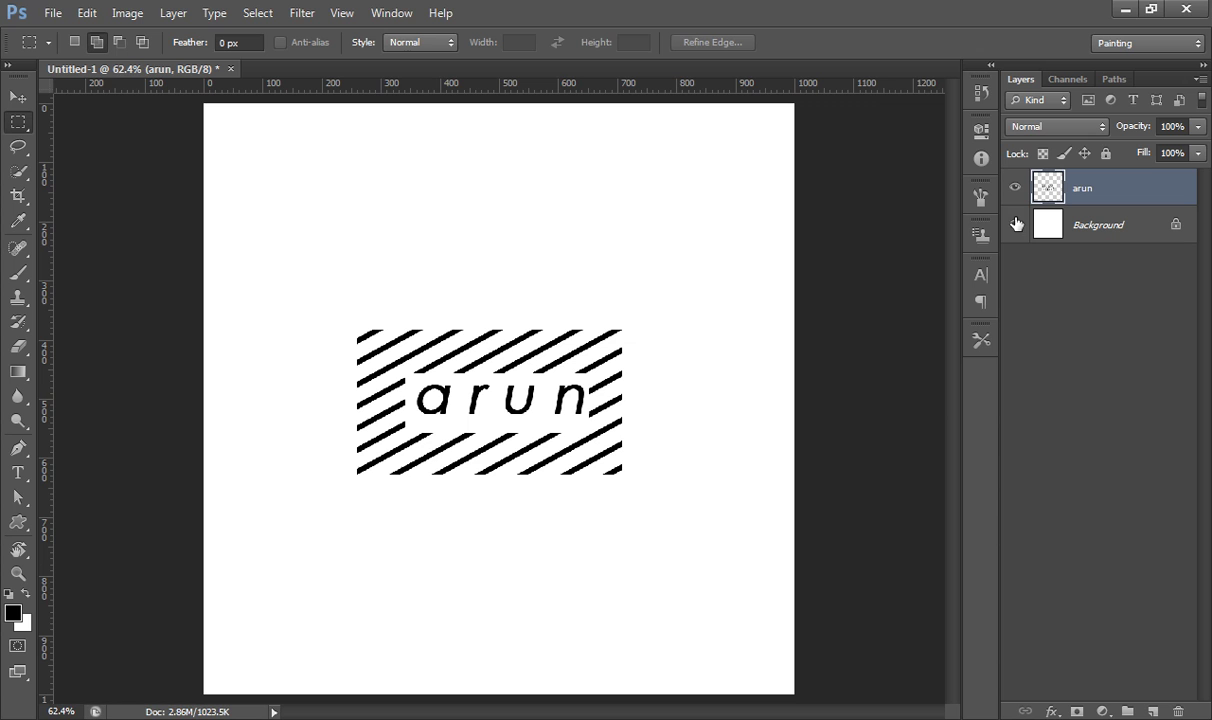
- Use Edit > Define Brush Preset to name the brush 'Arun brush1'
left_click(86, 12)
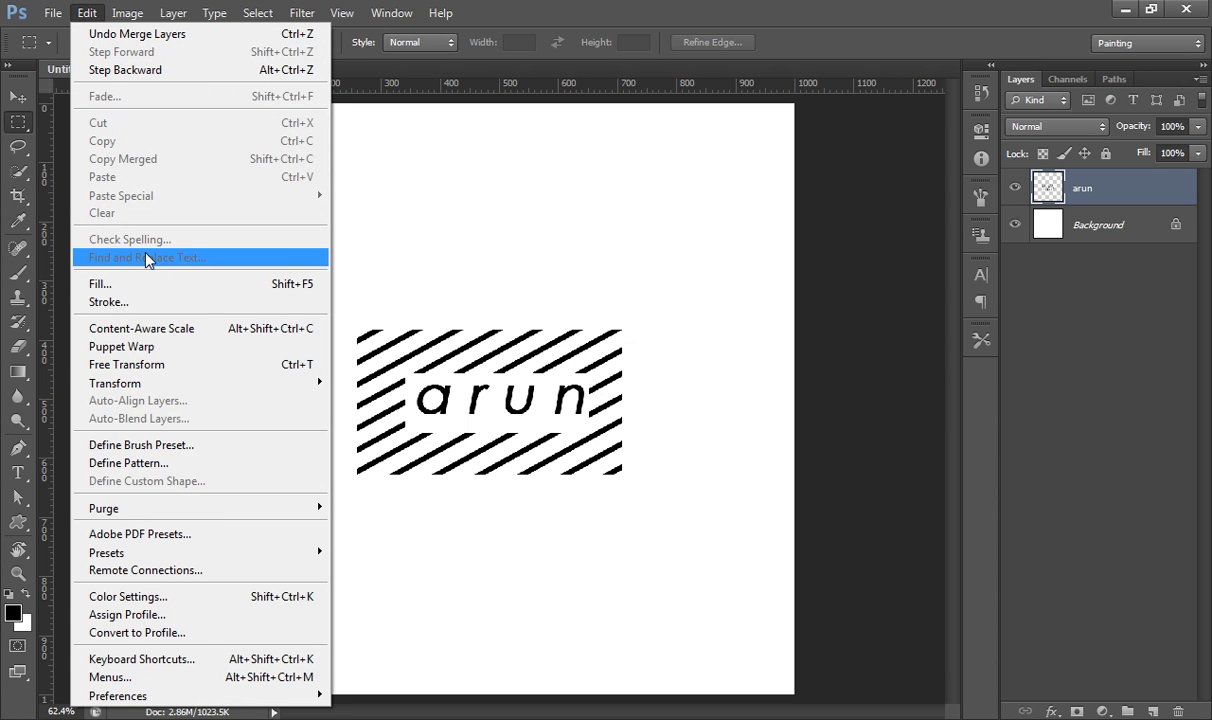
left_click(158, 445)
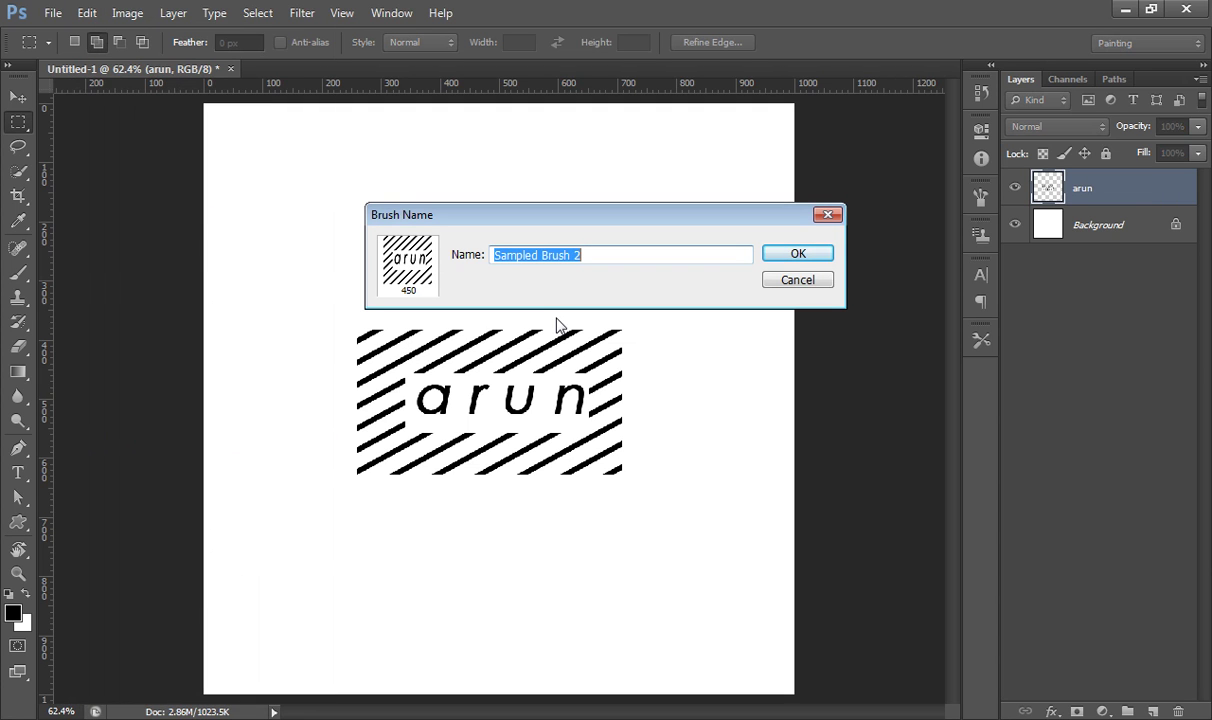
type("Ar")
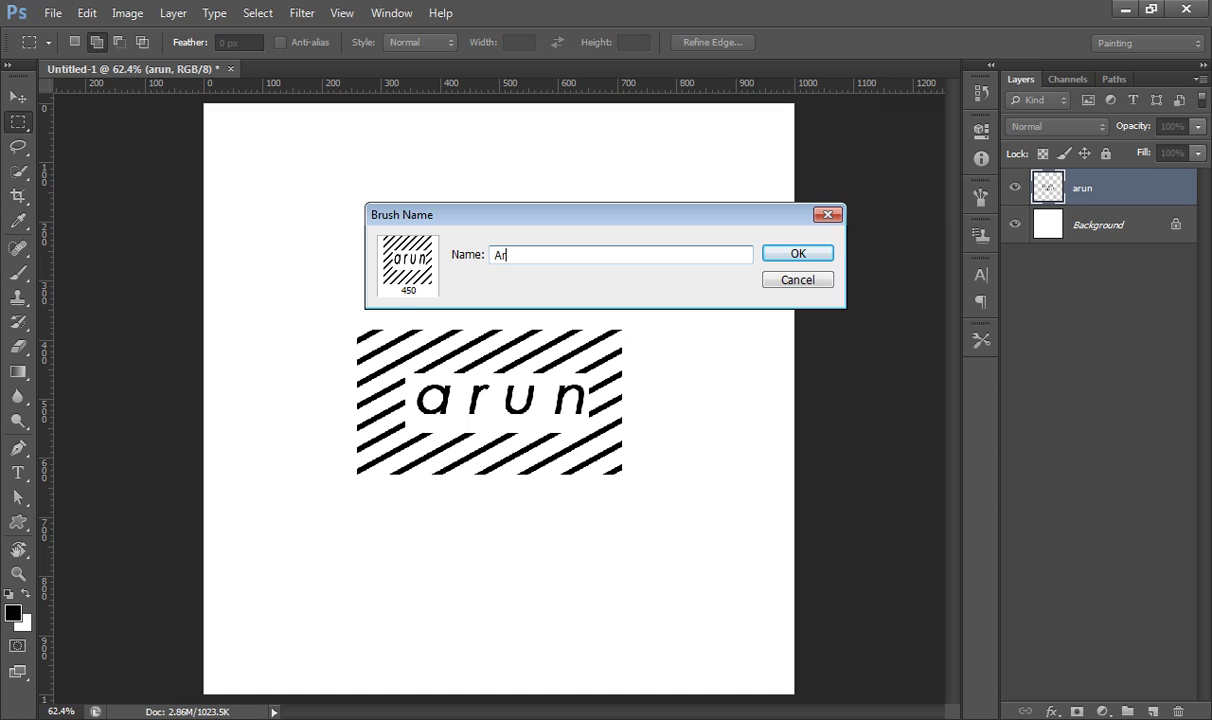
type("un p")
key("BackSpace")
key("BackSpace")
type("bru")
type("sh1")
left_click(816, 257)
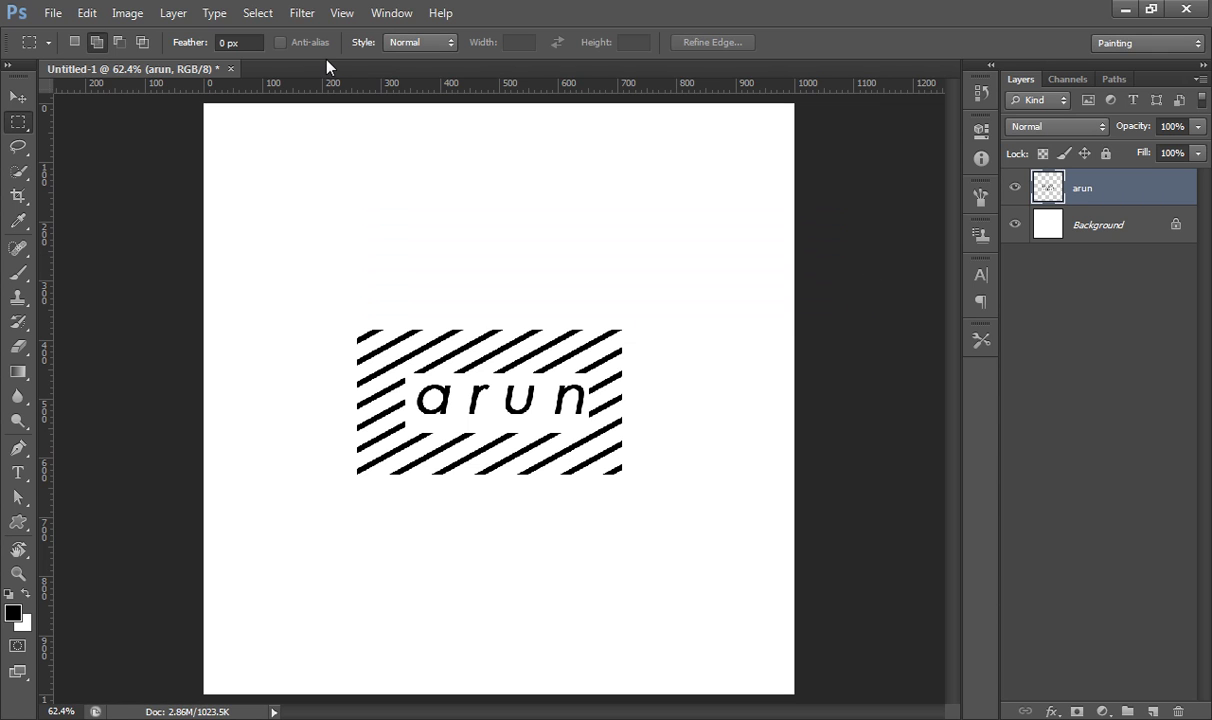
- Make a second 1000 x 1000 px white document and switch to the Brush tool
left_click(52, 16)
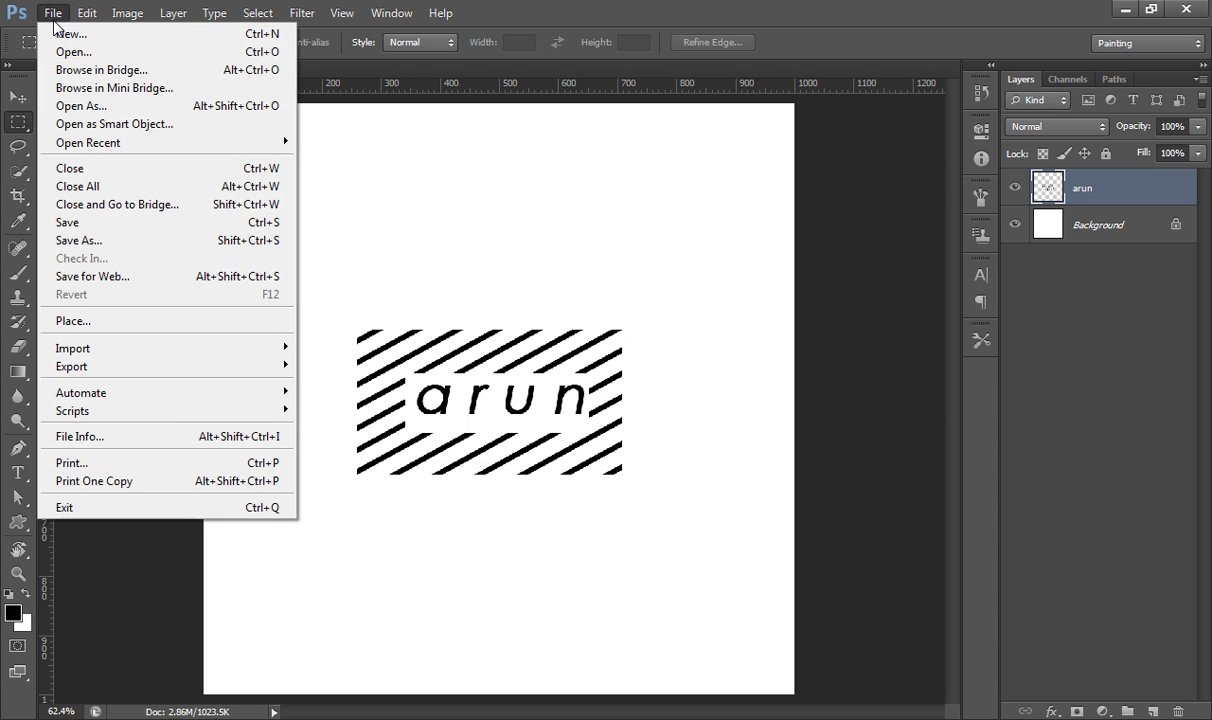
left_click(57, 34)
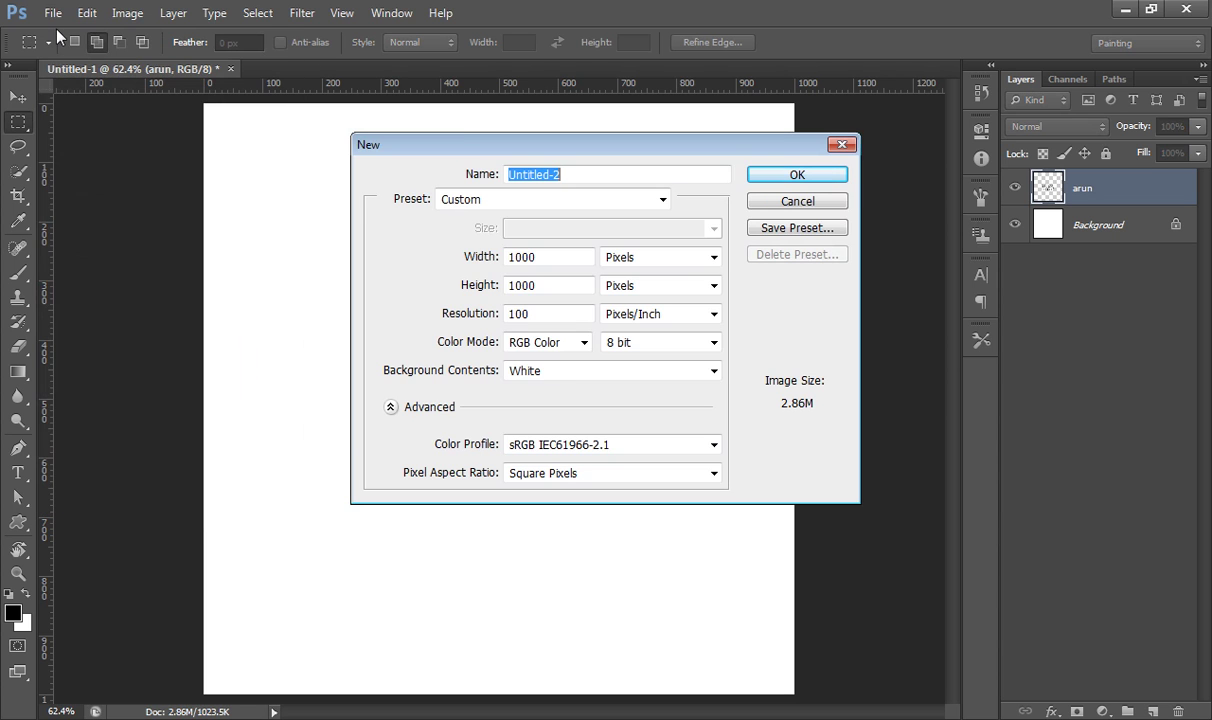
left_click(771, 179)
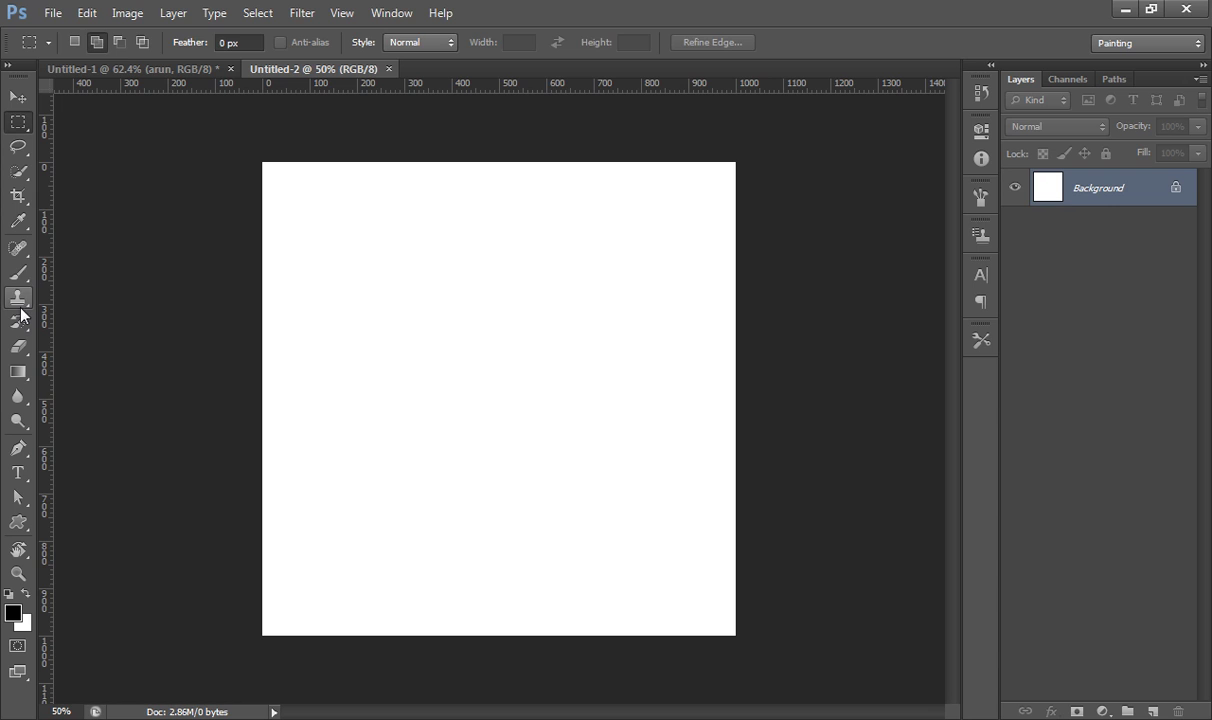
left_click(18, 272)
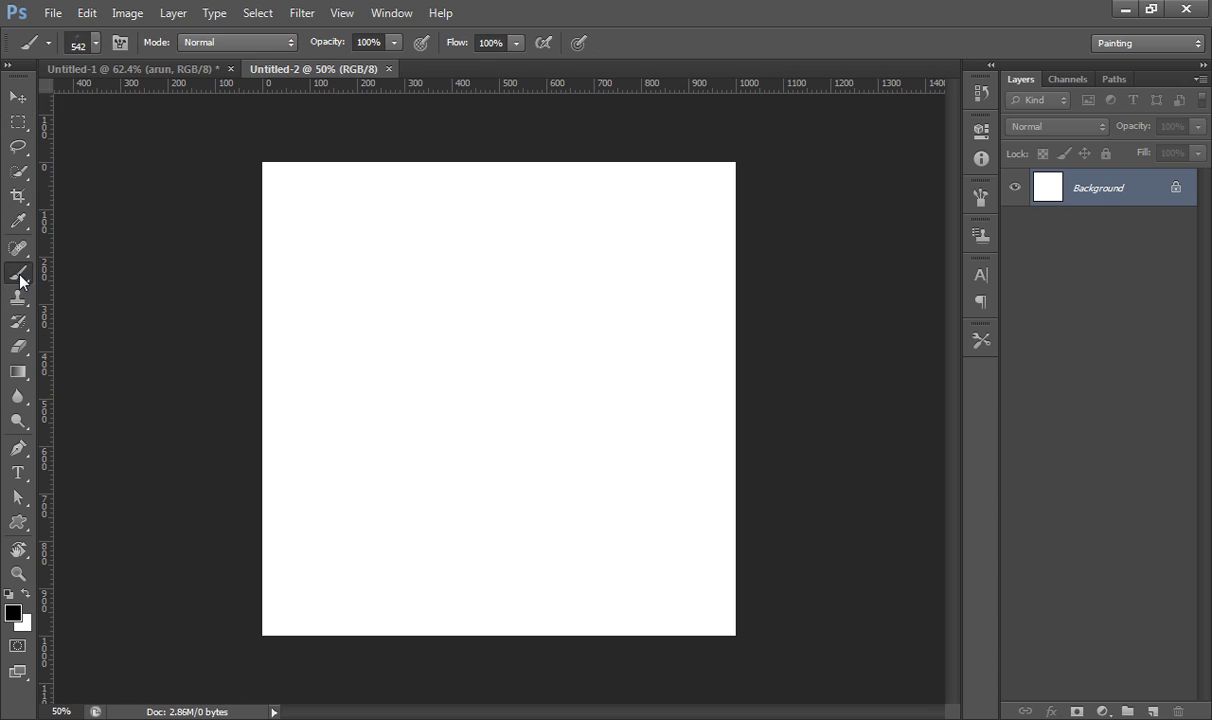
- Select the 450 px arun brush and stamp it at the canvas middle, top and bottom
left_click(95, 43)
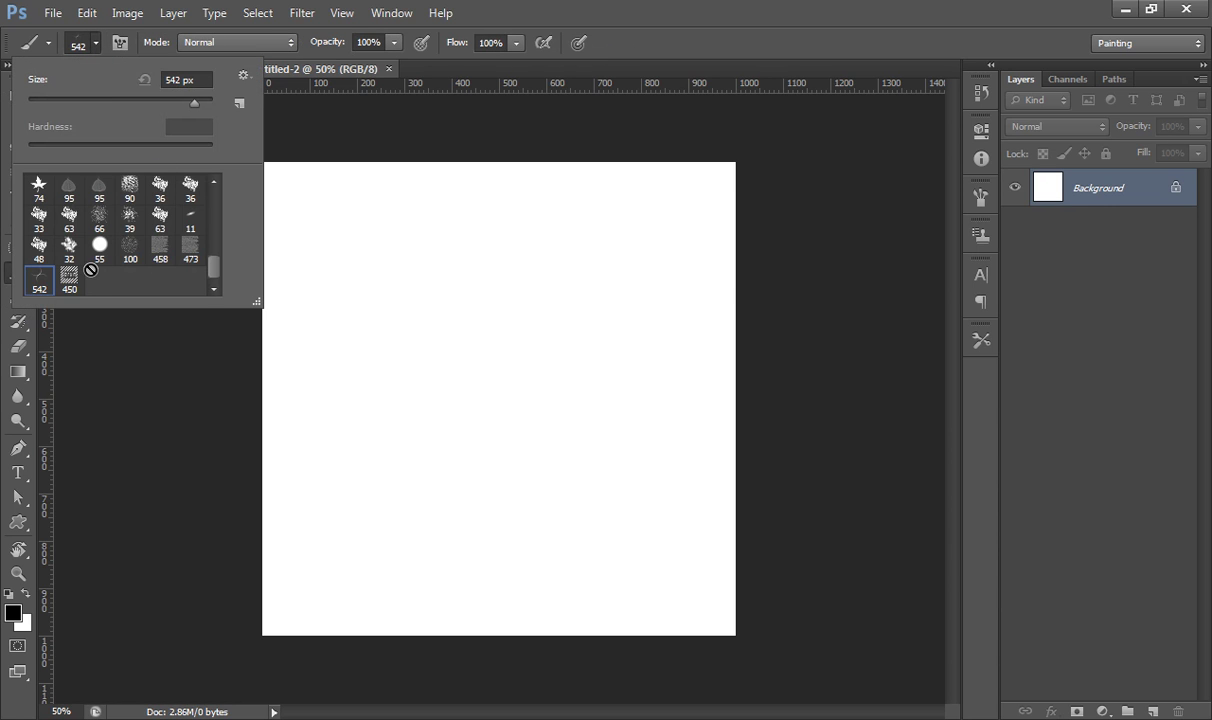
left_click(649, 14)
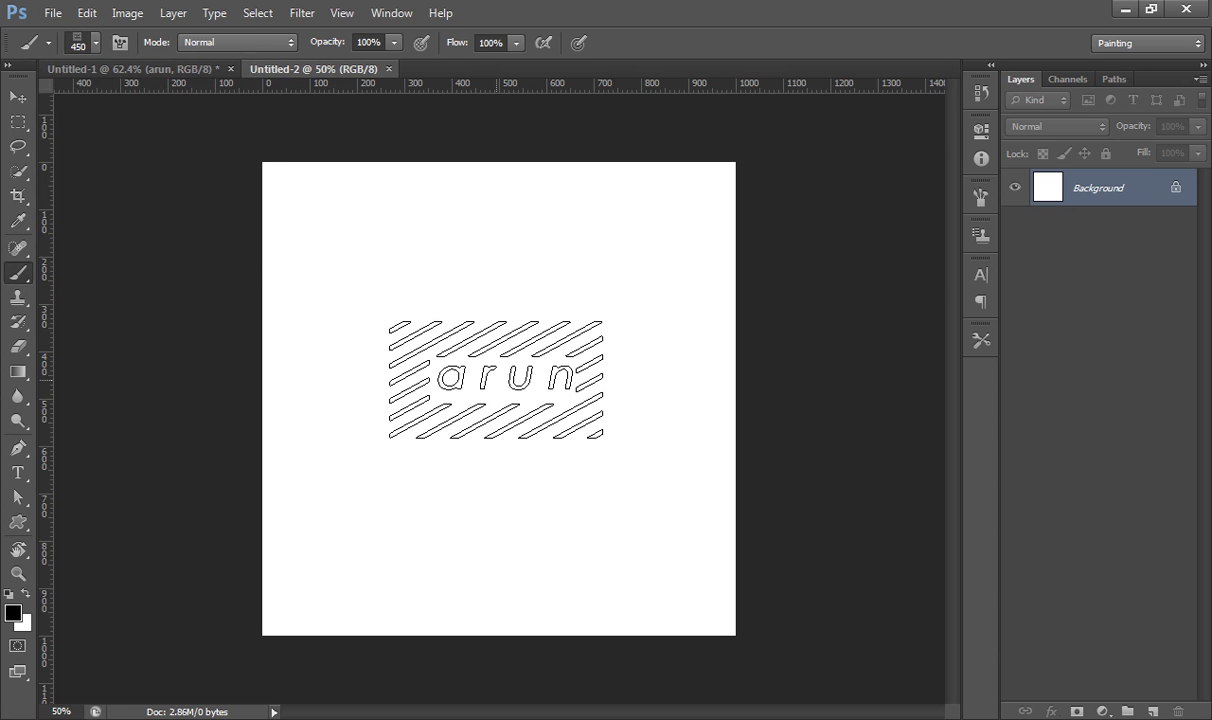
left_click(496, 379)
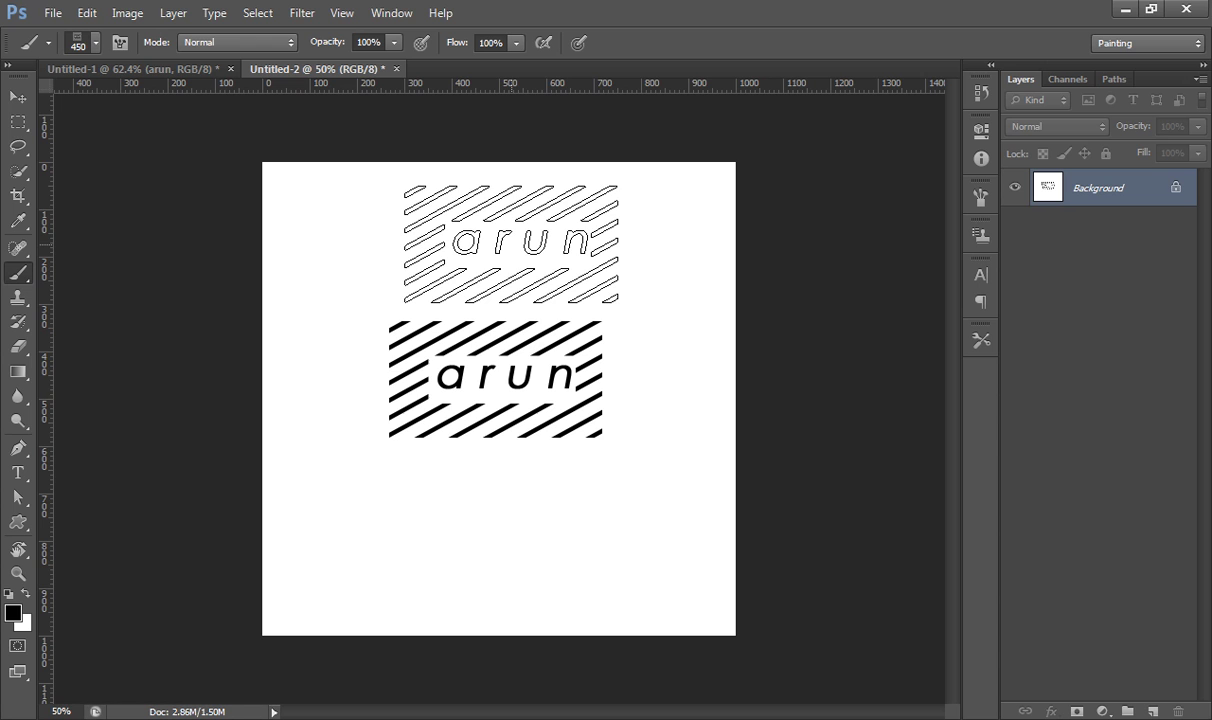
left_click(502, 241)
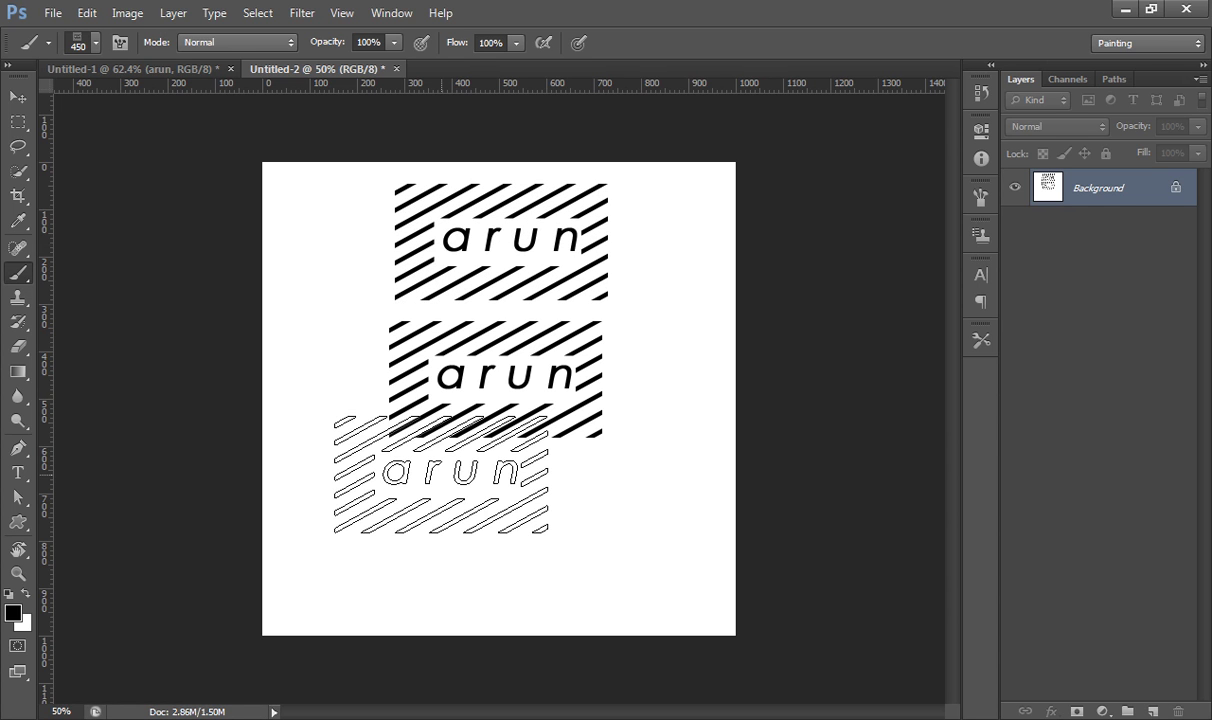
left_click(482, 519)
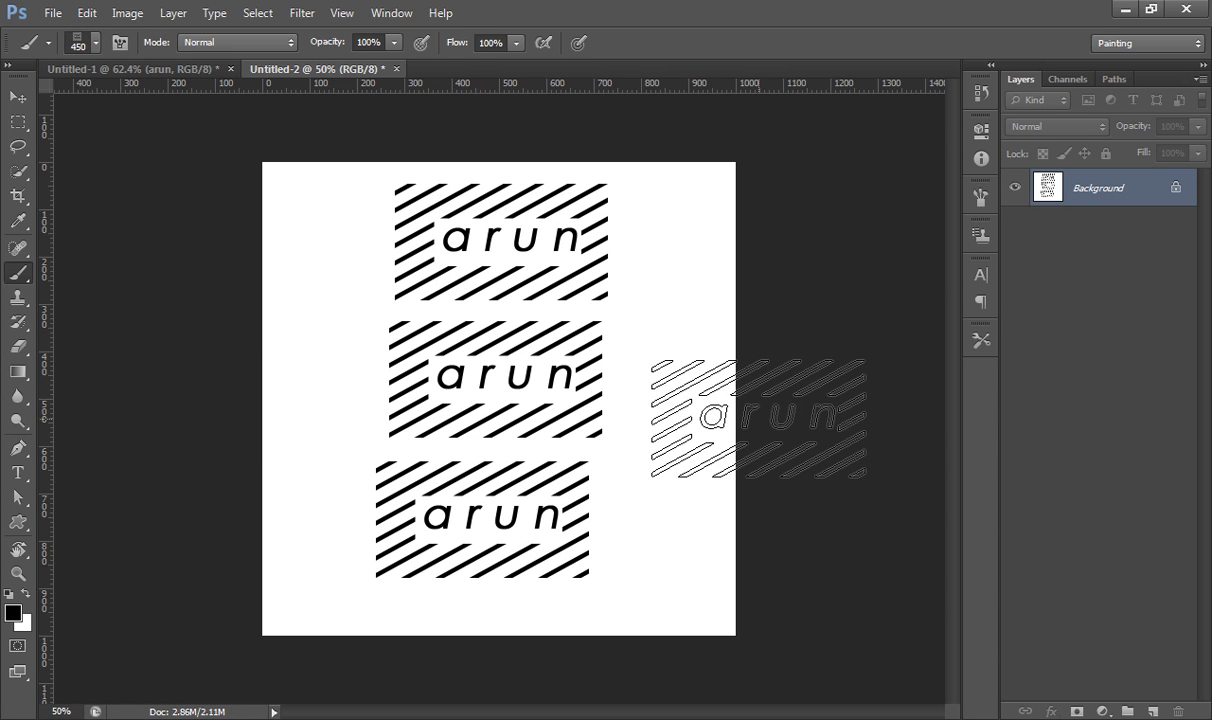